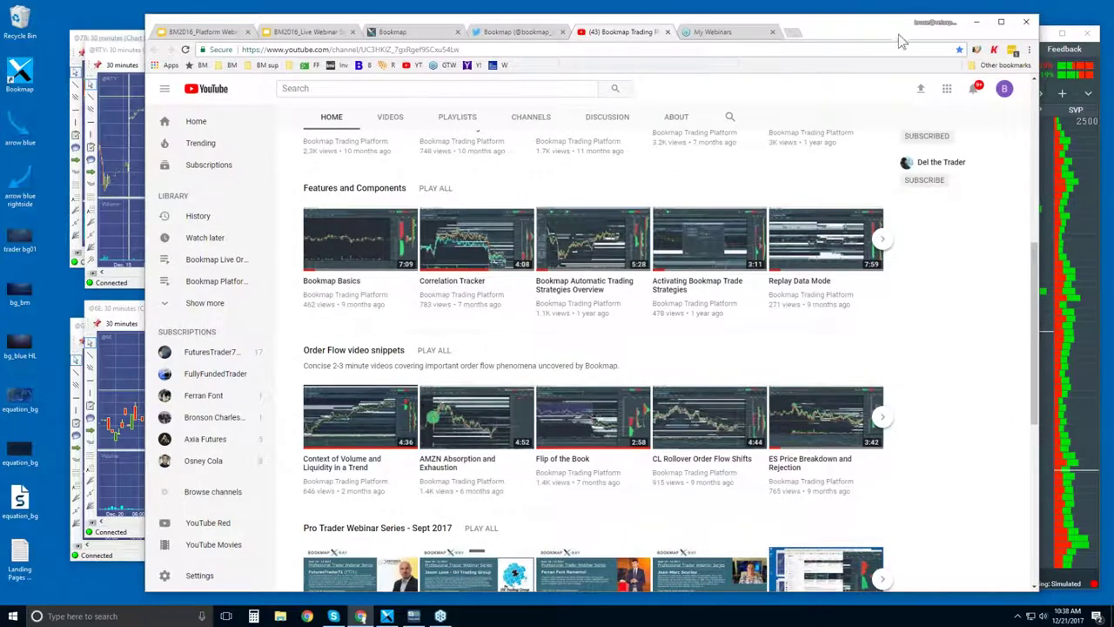
# Step: Minimize the browser window and show a longer price history in the ES 30-minute chart
pyautogui.moveTo(878, 33); pyautogui.dragTo(873, 33)
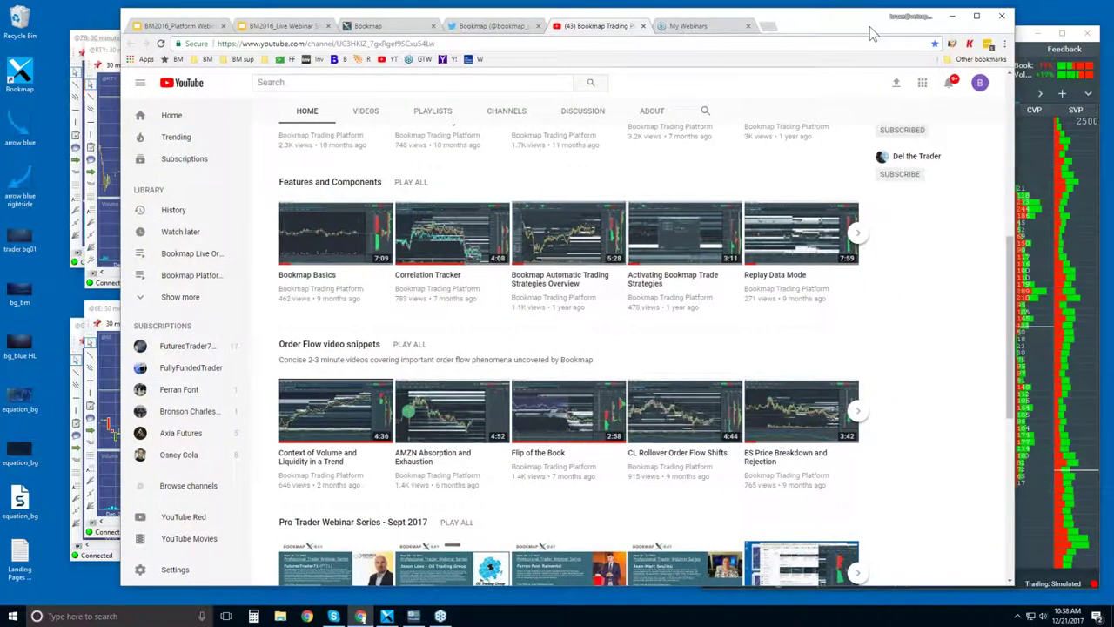
pyautogui.click(952, 16)
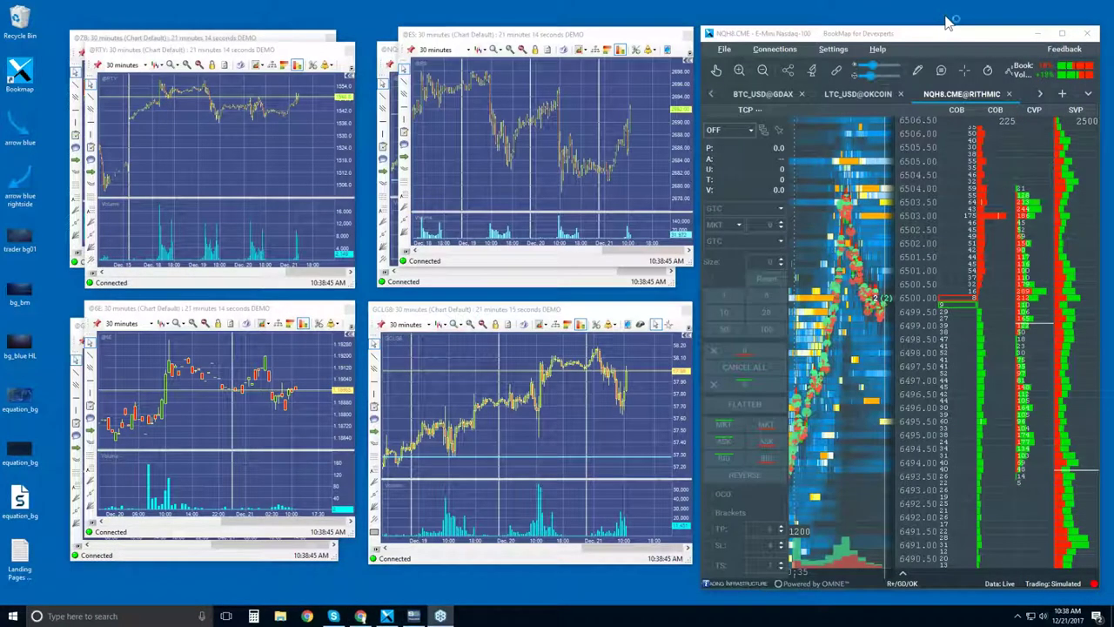
pyautogui.scroll(-2, 599, 140)
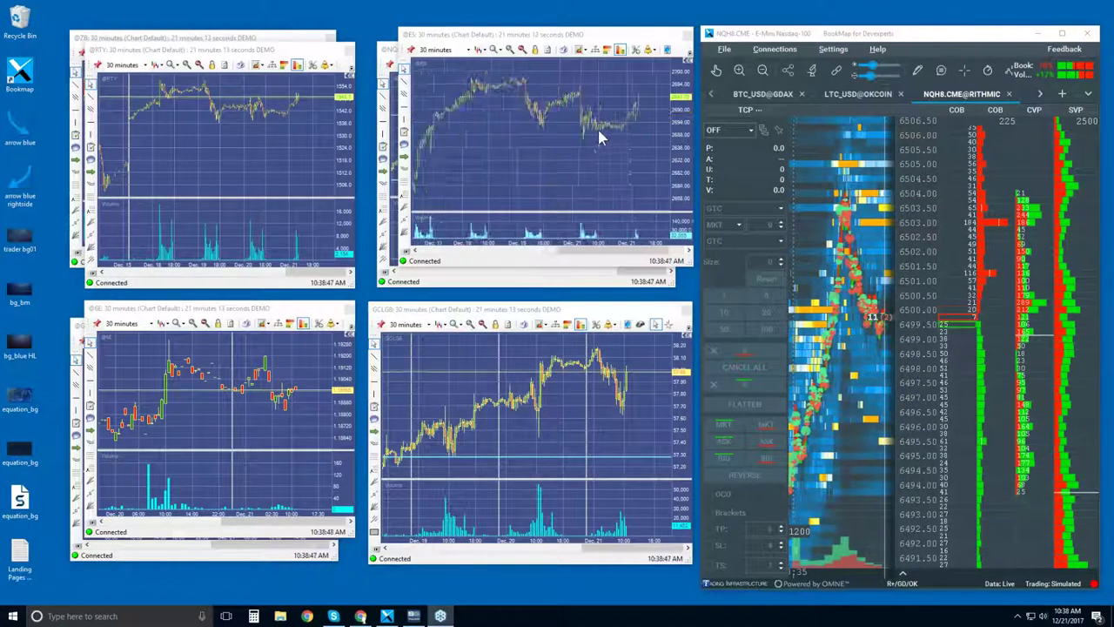
pyautogui.scroll(-2, 597, 126)
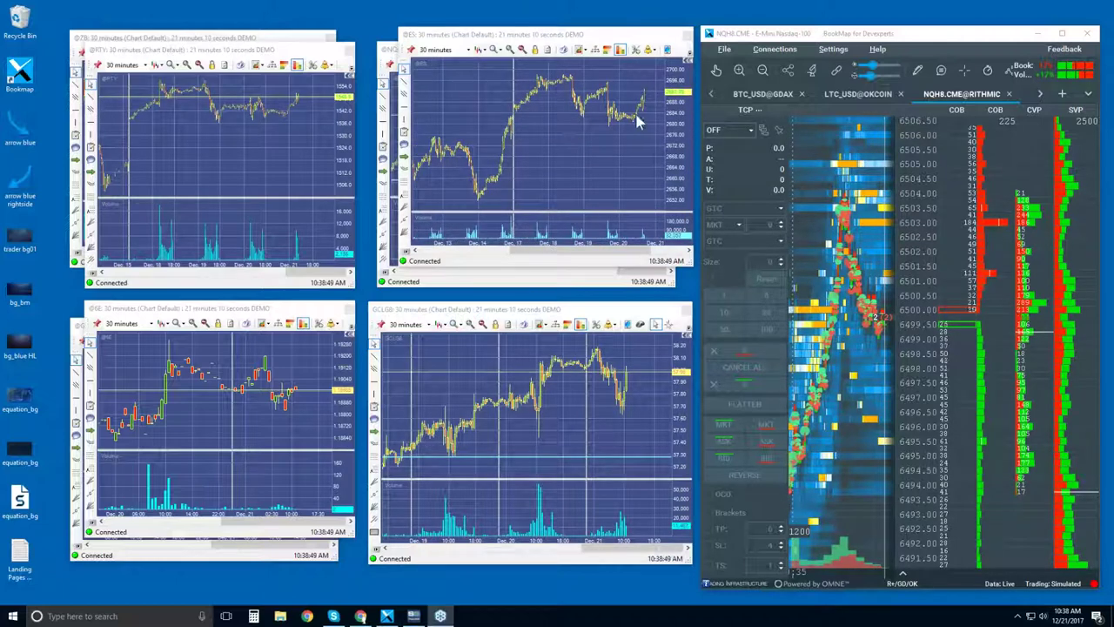
# Step: Maximize the Bookmap window and widen the NQH8.CME heatmap to show the price action from about 10:23
pyautogui.doubleClick(861, 30)
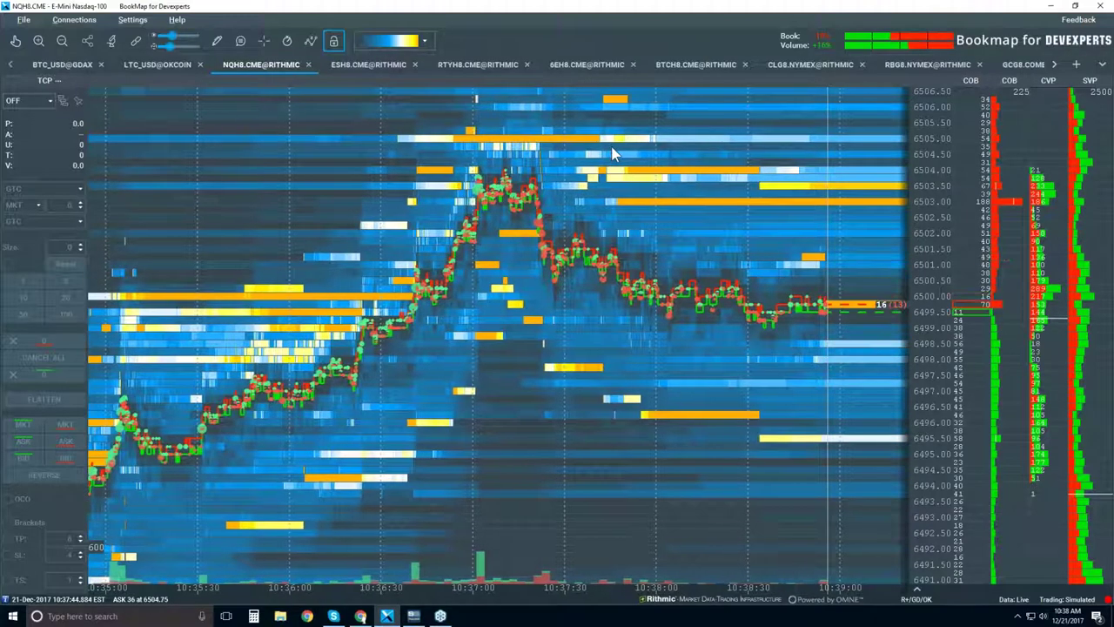
pyautogui.scroll(-2, 612, 154)
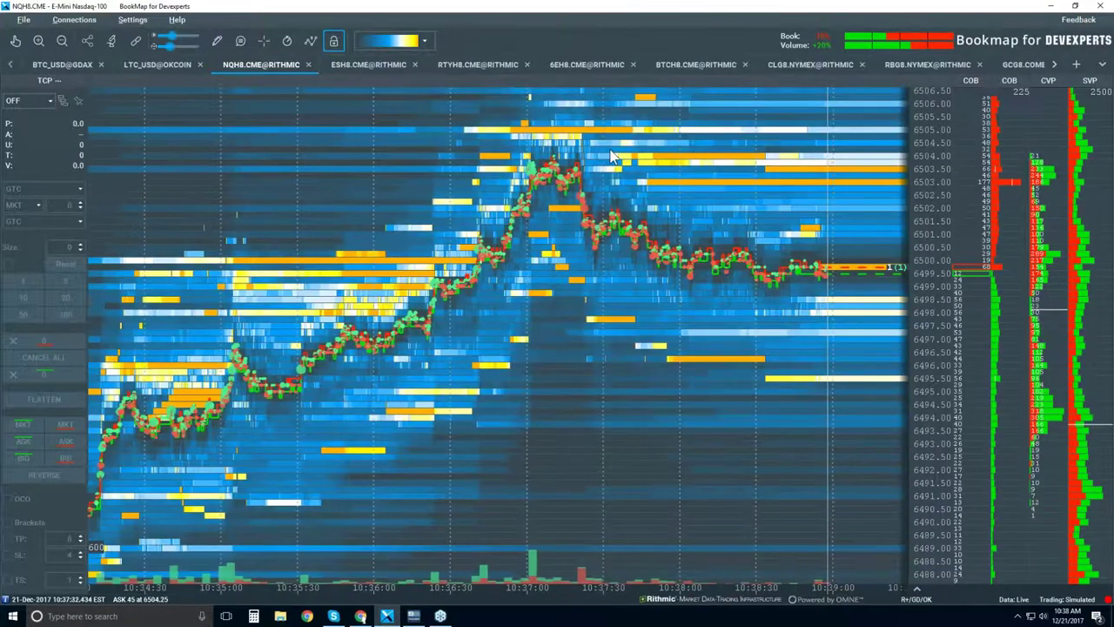
pyautogui.scroll(-1, 612, 154)
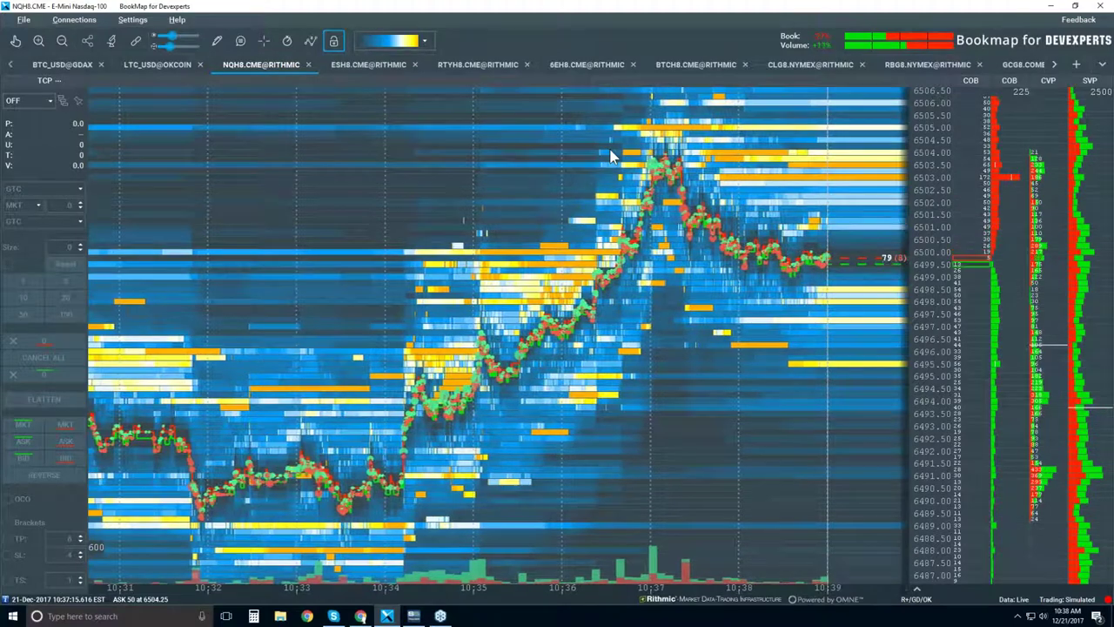
pyautogui.scroll(-1, 610, 156)
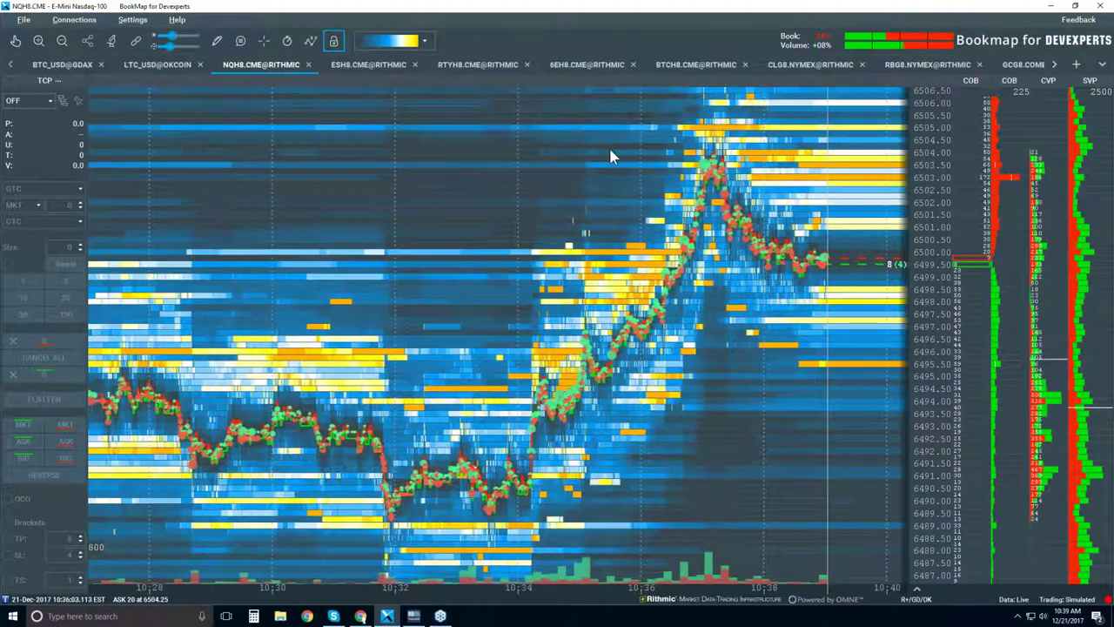
pyautogui.scroll(-1, 610, 156)
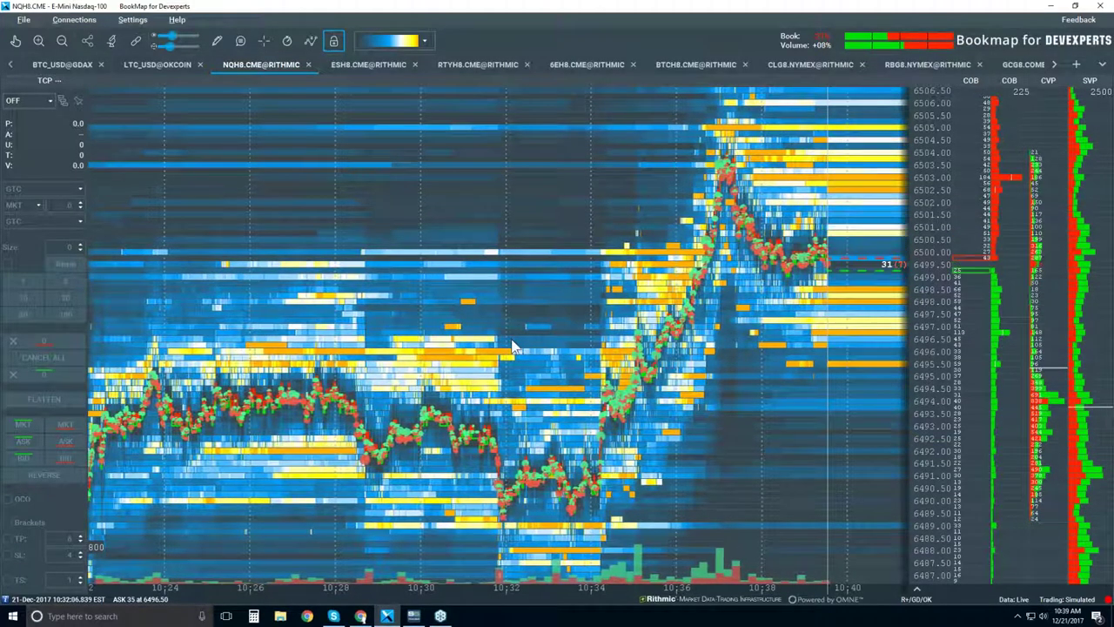
# Step: Try the order book heat map palette that ends in red, and restore the blue-to-yellow palette
pyautogui.click(424, 39)
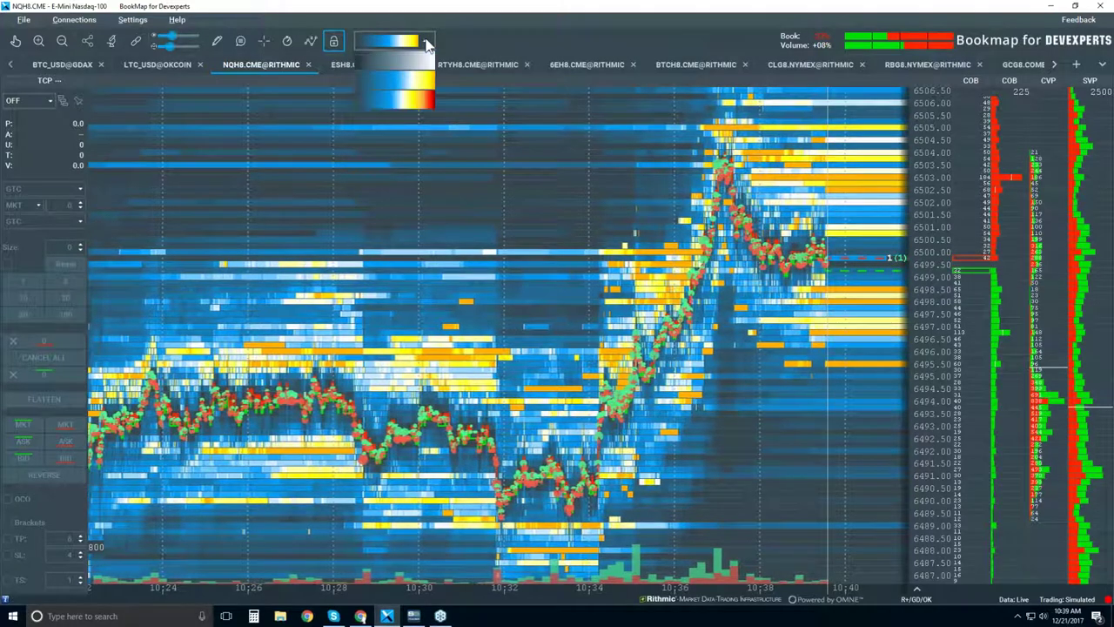
pyautogui.click(429, 102)
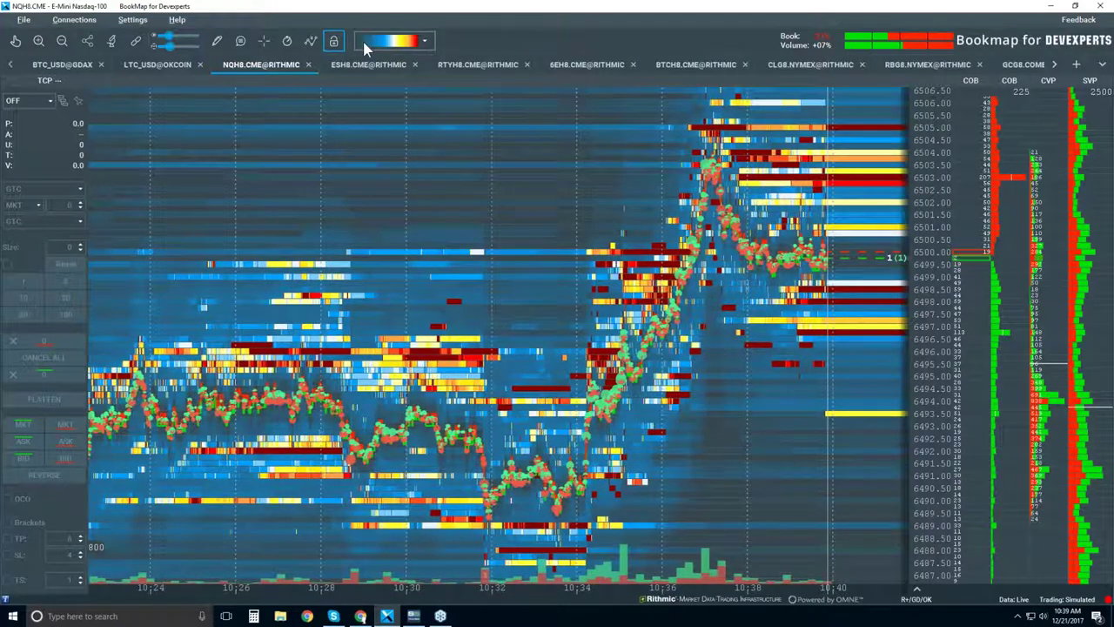
pyautogui.click(425, 41)
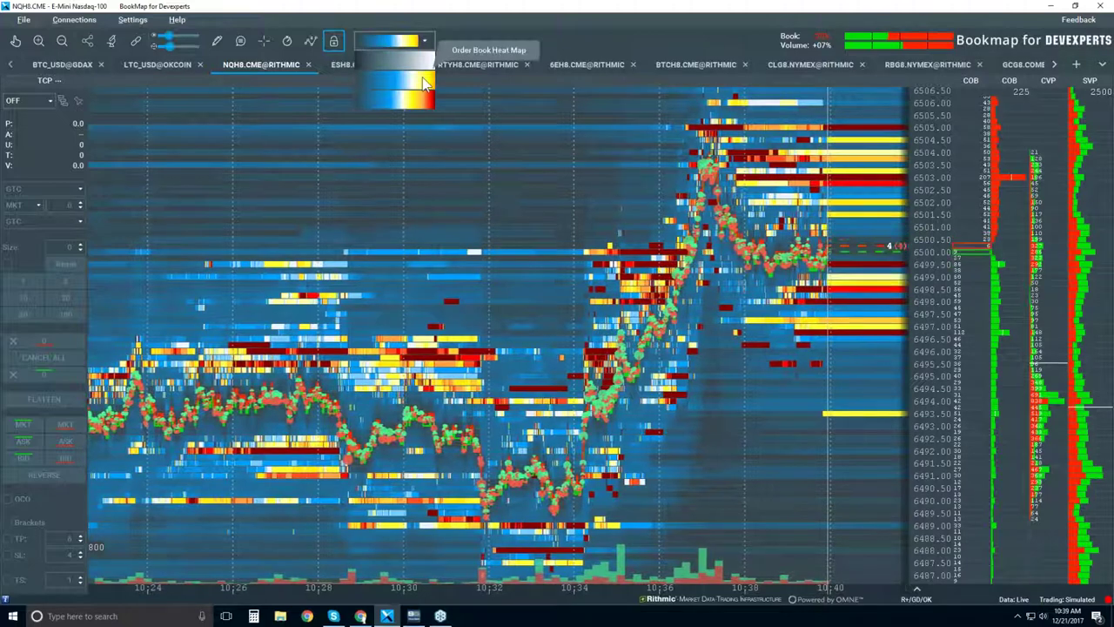
pyautogui.click(427, 81)
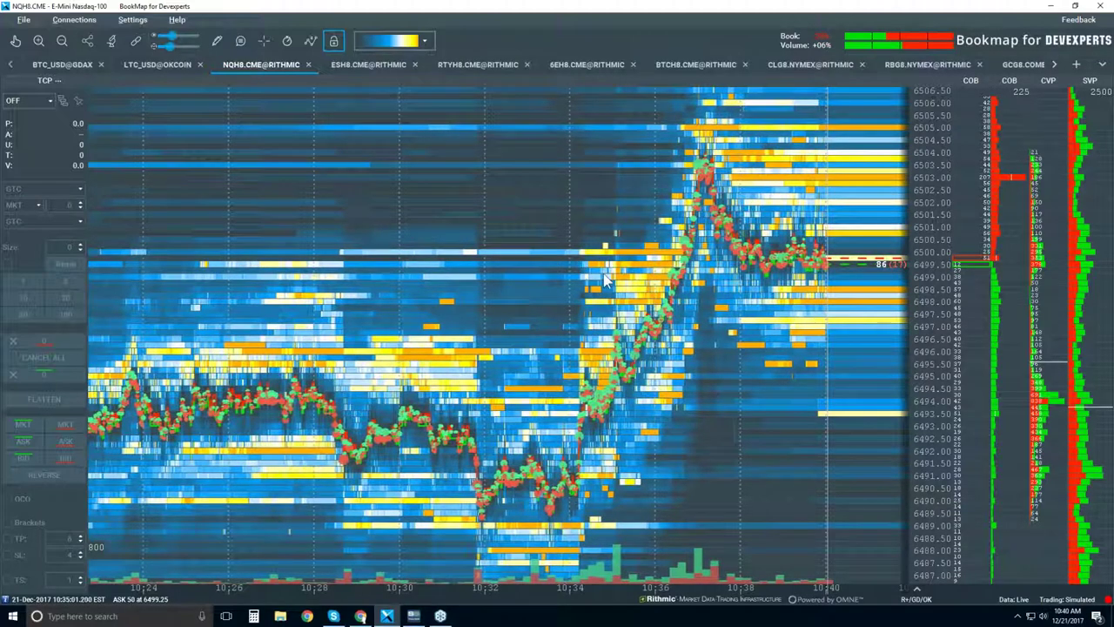
# Step: Examine the liquidity and price action in the NQH8.CME heatmap back to before 09:45
pyautogui.scroll(1, 607, 304)
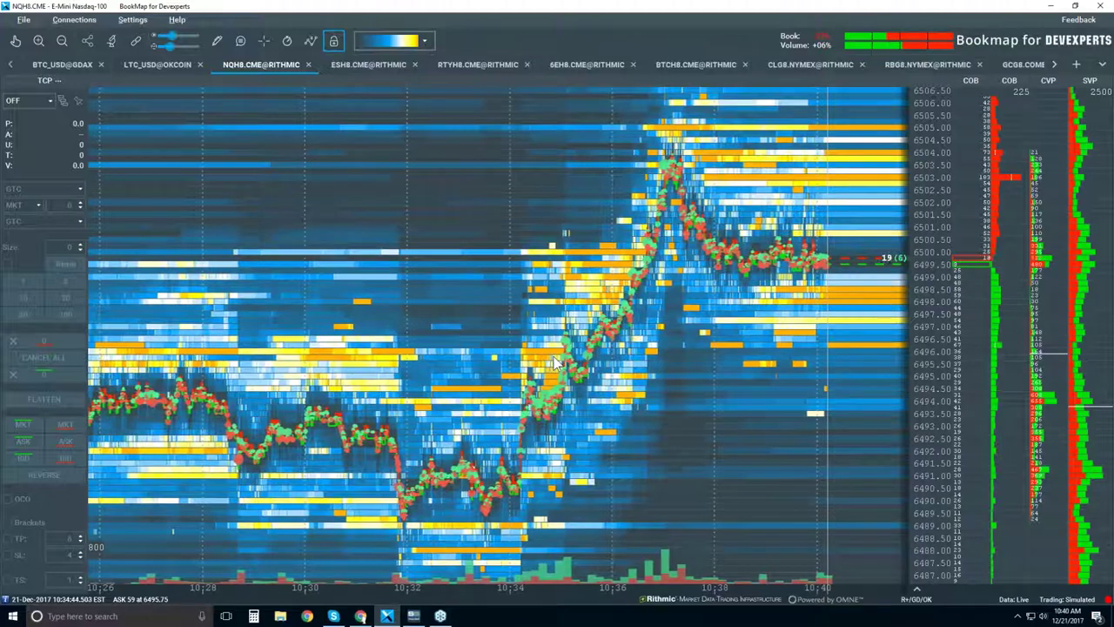
pyautogui.scroll(-2, 553, 364)
pyautogui.scroll(-1, 554, 364)
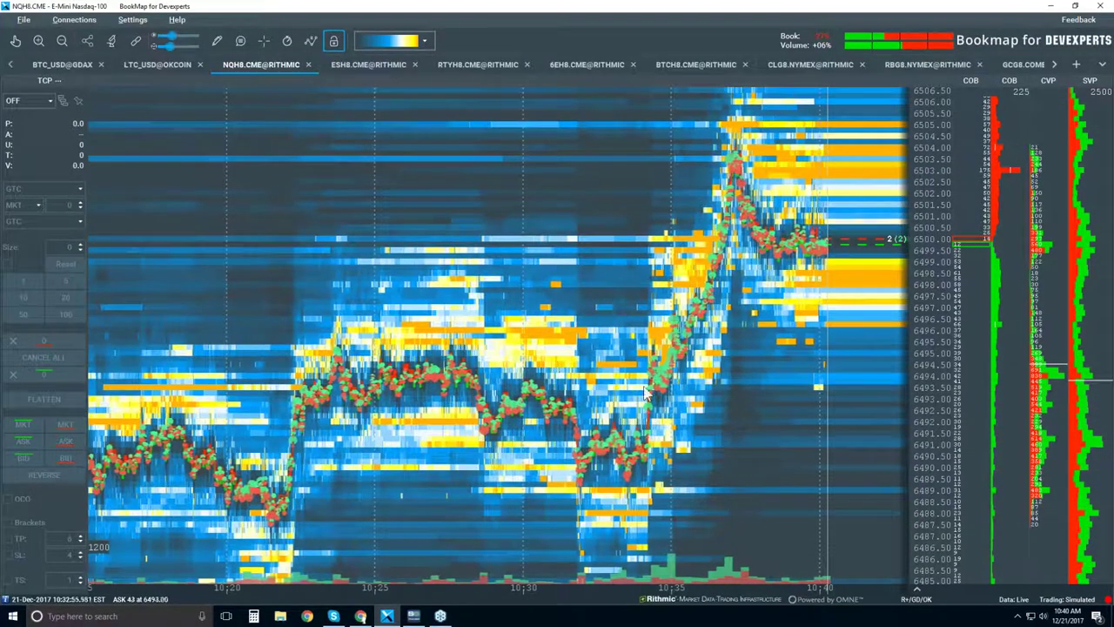
pyautogui.scroll(-2, 635, 378)
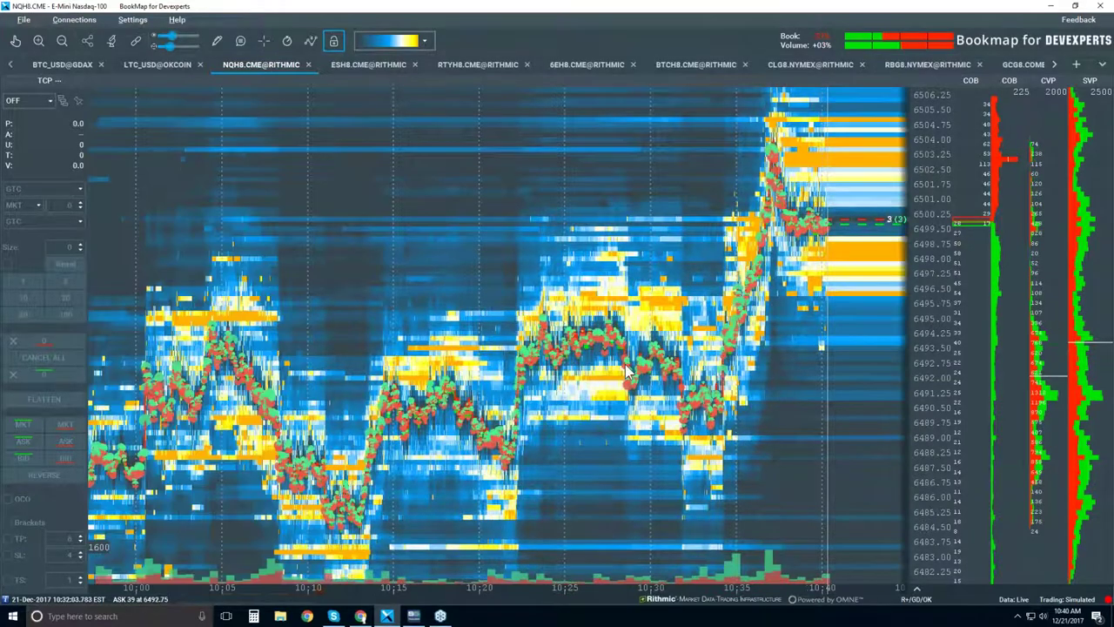
pyautogui.scroll(-1, 625, 363)
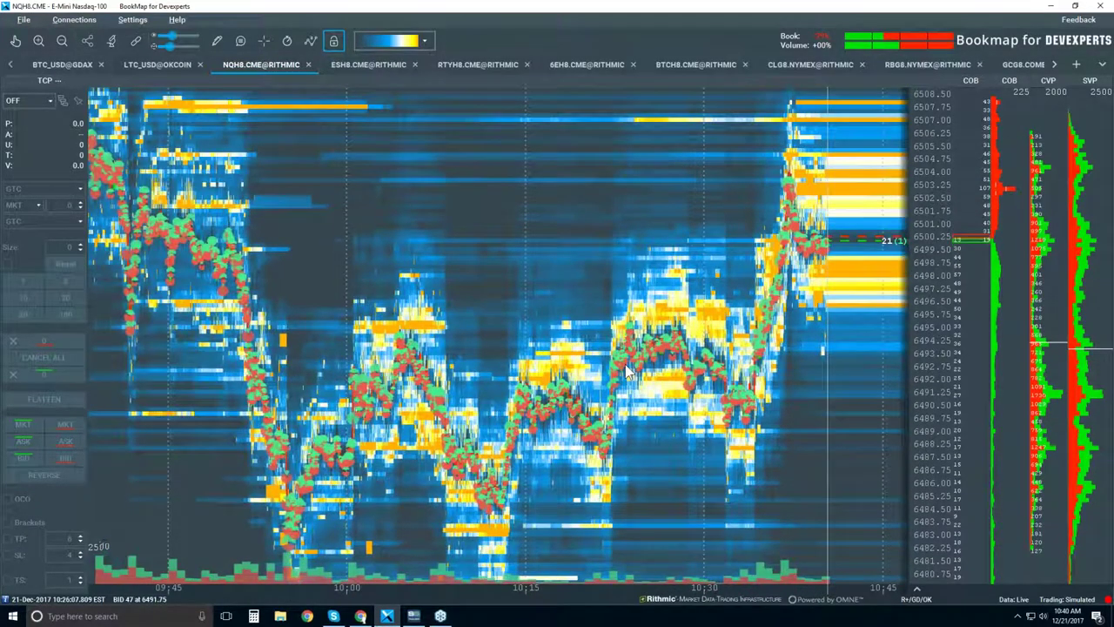
# Step: Open the BTC_USD@GDAX chart and examine its heatmap closely from about 10:30 onward
pyautogui.click(69, 65)
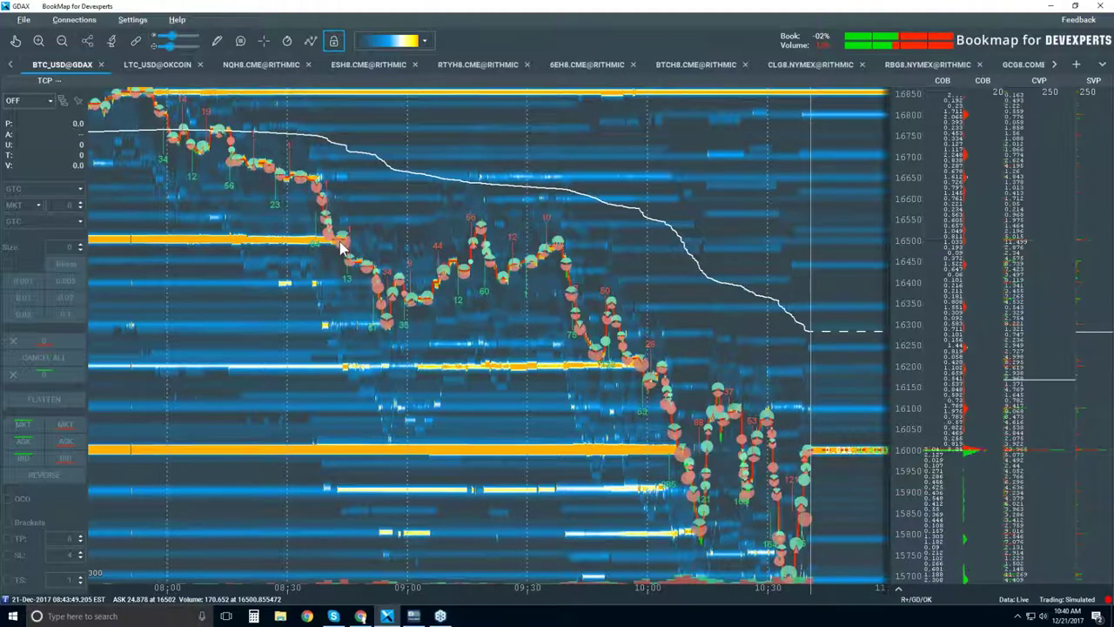
pyautogui.scroll(1, 731, 372)
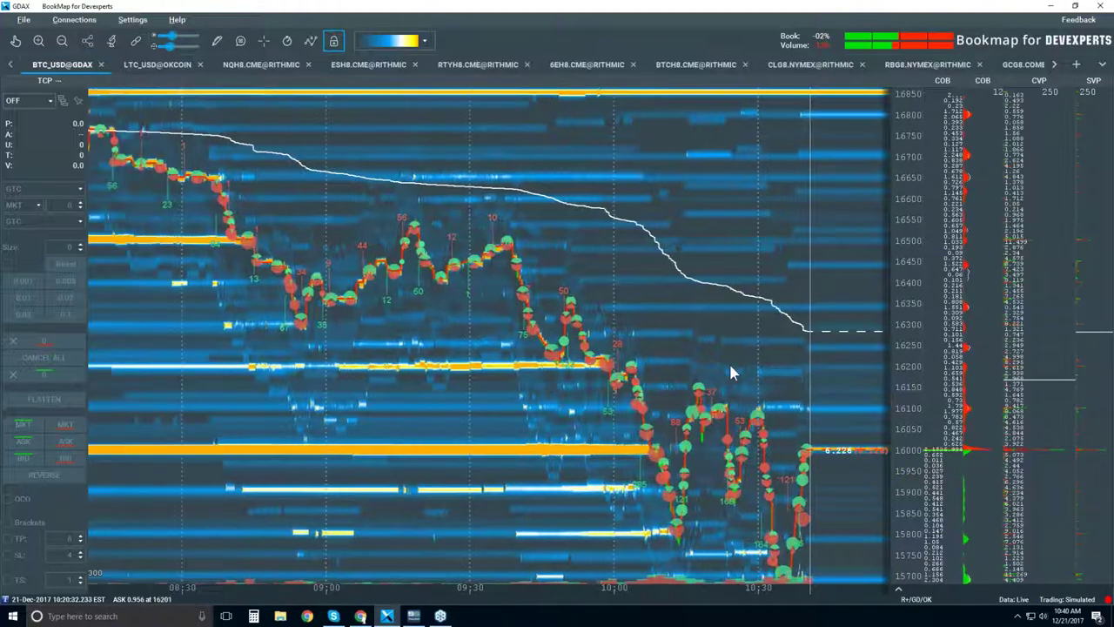
pyautogui.scroll(3, 730, 367)
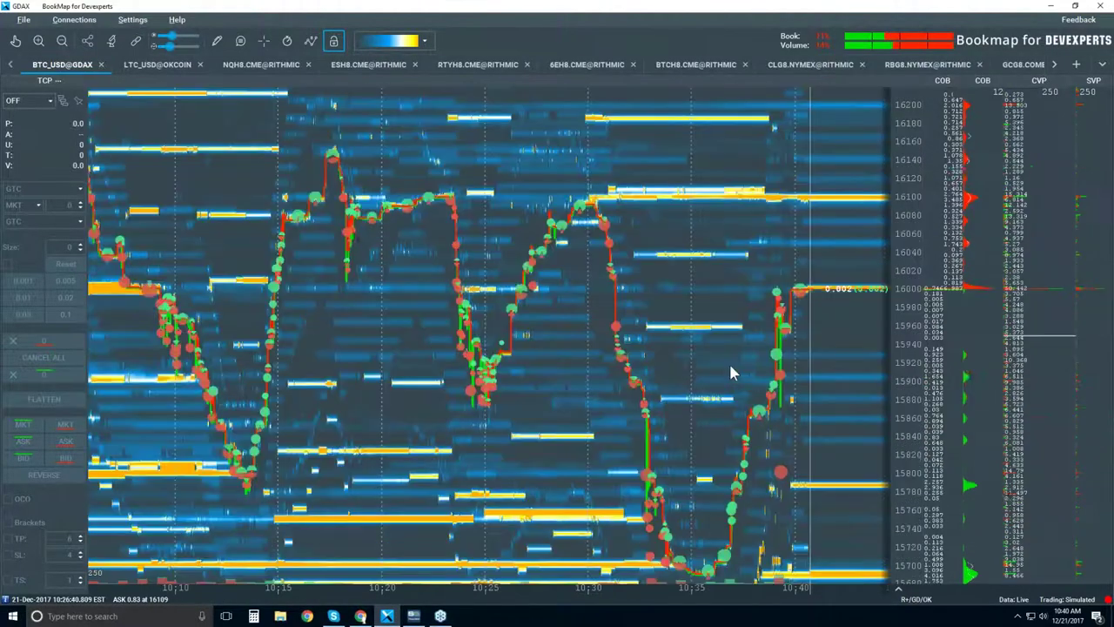
pyautogui.scroll(3, 734, 370)
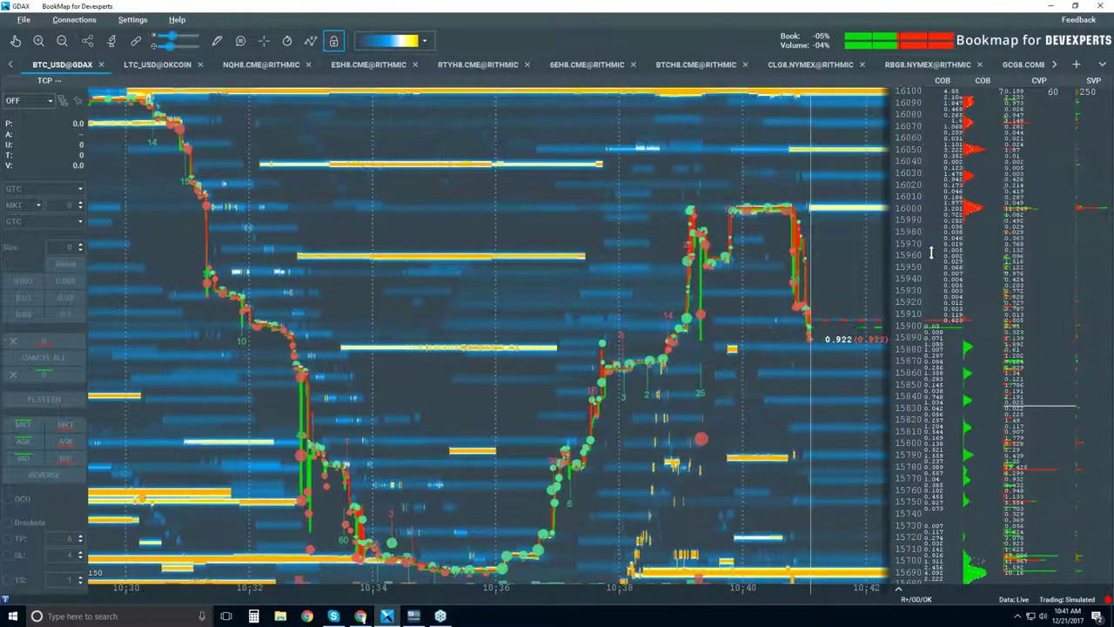
# Step: Open the BTCH8.CME Bitcoin futures chart and examine its bid and ask history from about 10:32
pyautogui.click(1055, 65)
pyautogui.click(1056, 66)
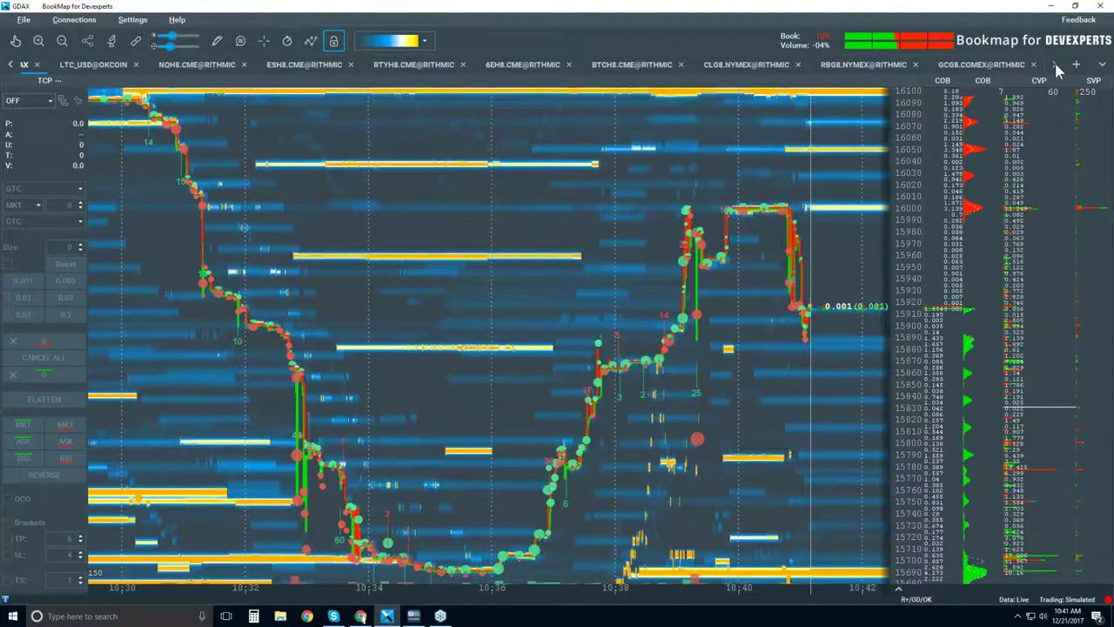
pyautogui.click(624, 70)
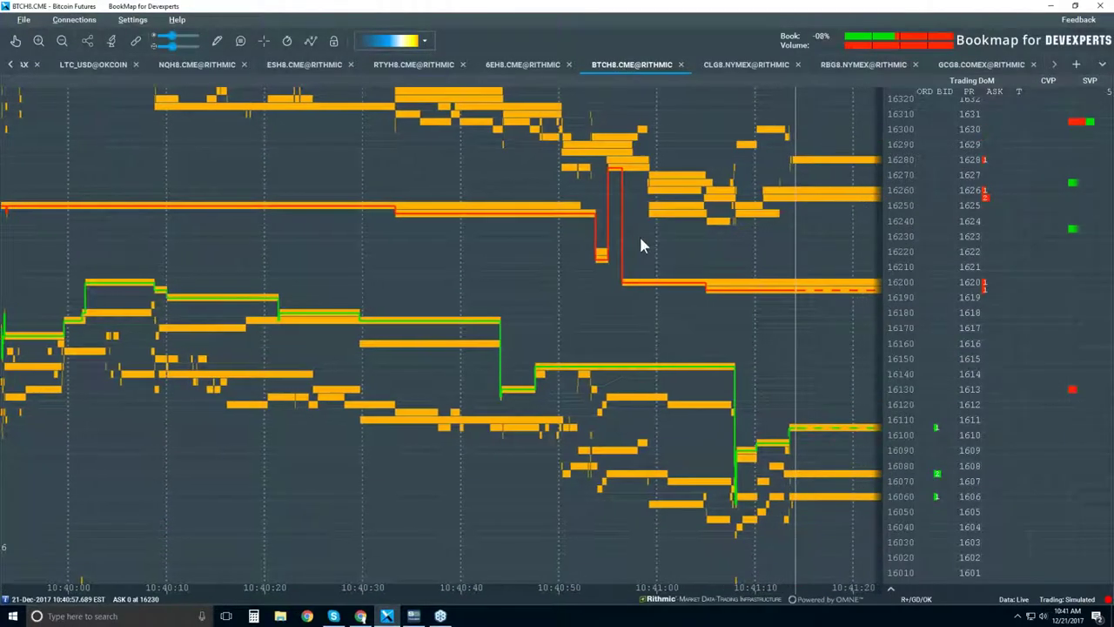
pyautogui.scroll(-3, 641, 245)
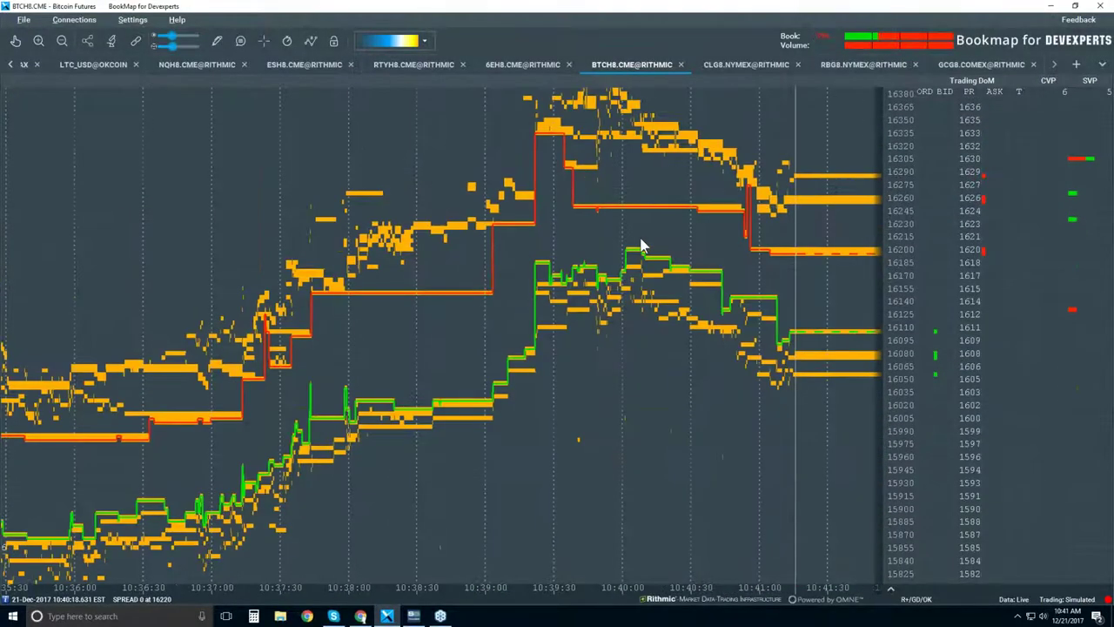
pyautogui.scroll(-3, 641, 245)
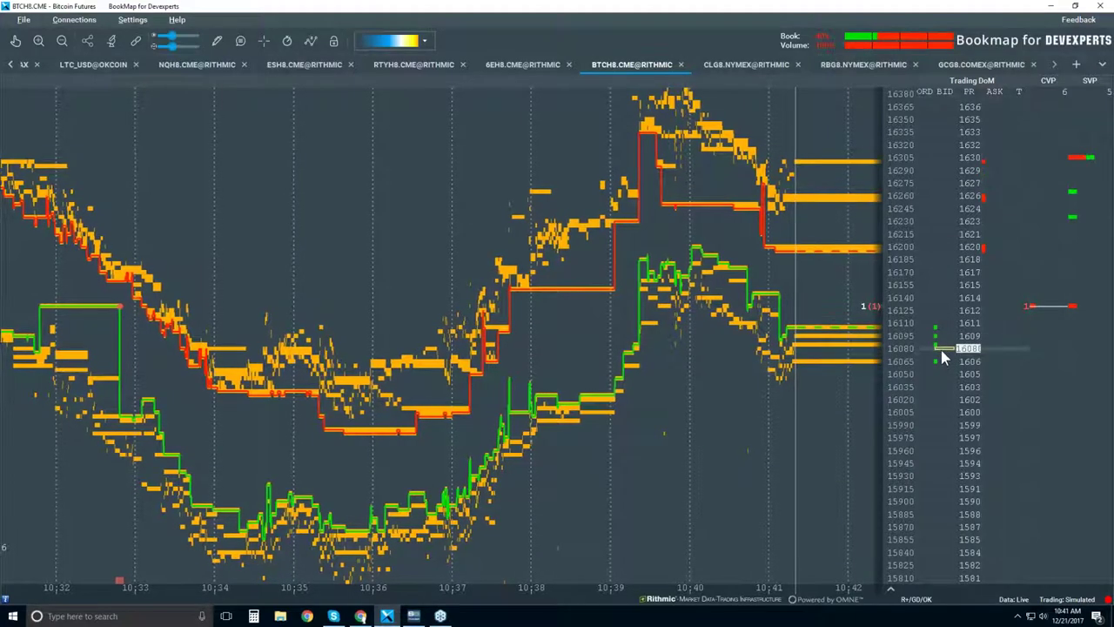
# Step: Inspect the Bitcoin futures spread and resting bids up close, including the 16060 level in the Trading DoM
pyautogui.scroll(5, 640, 246)
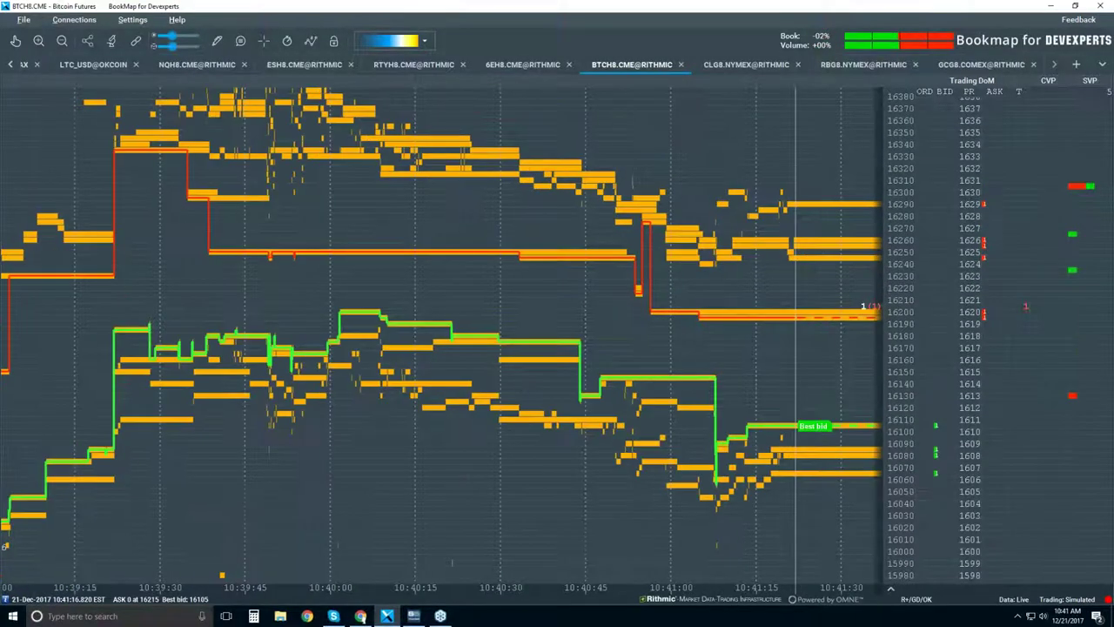
pyautogui.scroll(3, 794, 403)
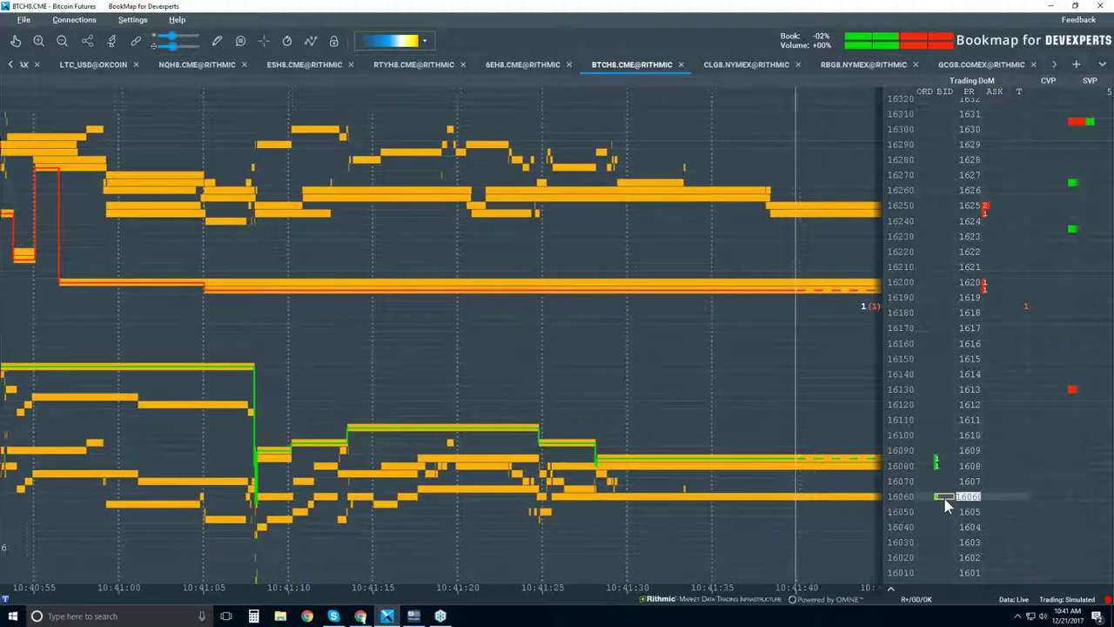
pyautogui.click(945, 498)
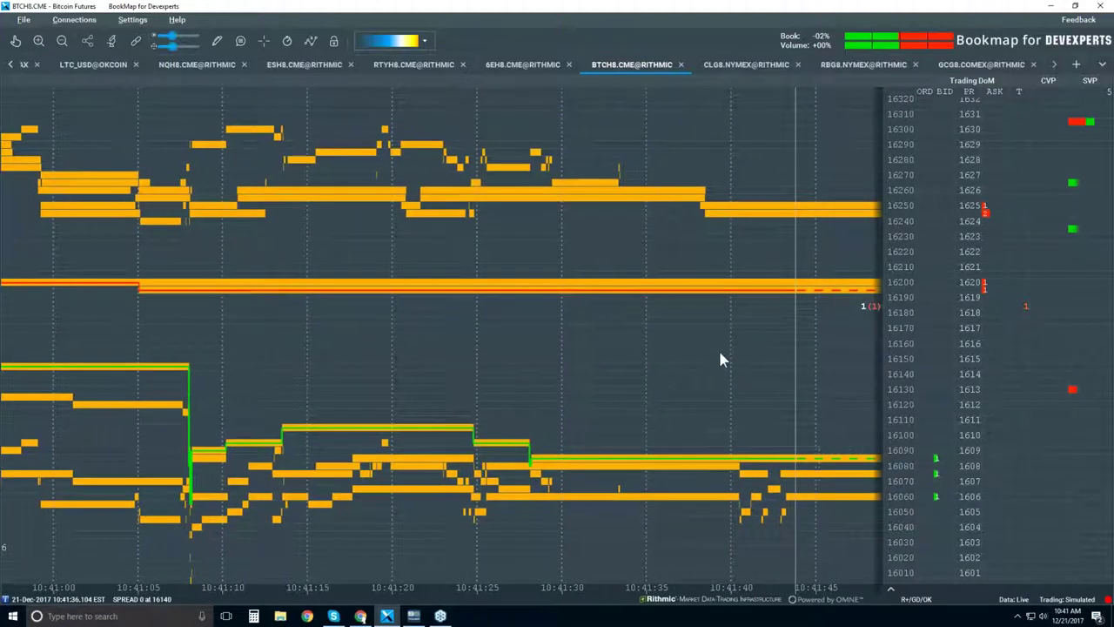
pyautogui.scroll(2, 990, 217)
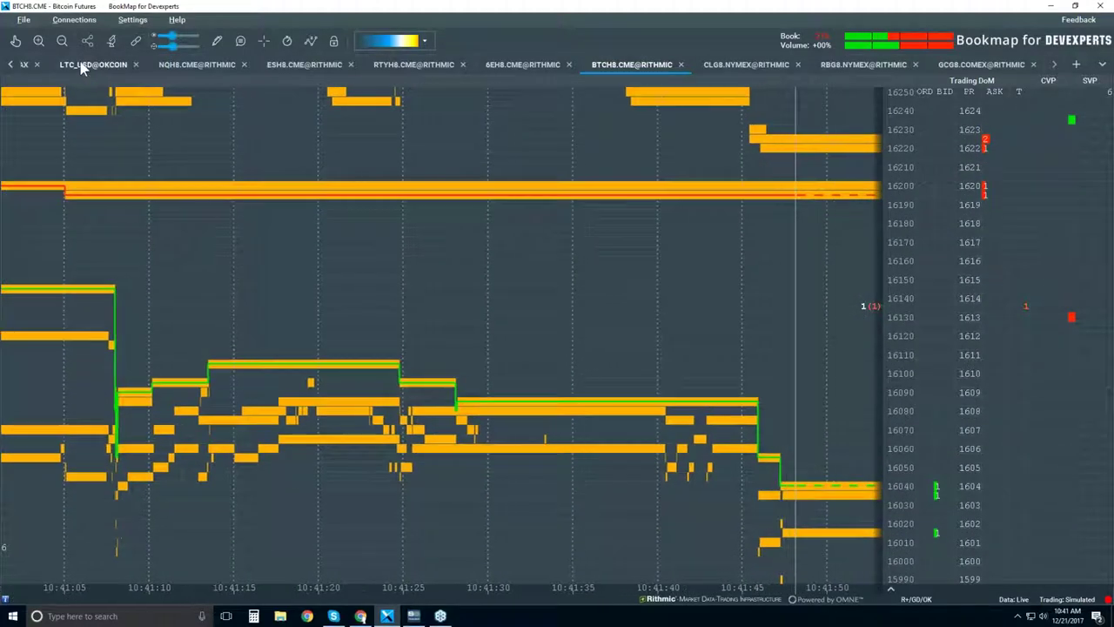
# Step: Return to the BTC_USD@GDAX chart and examine its price action in detail from about 10:40:50 onward
pyautogui.click(11, 66)
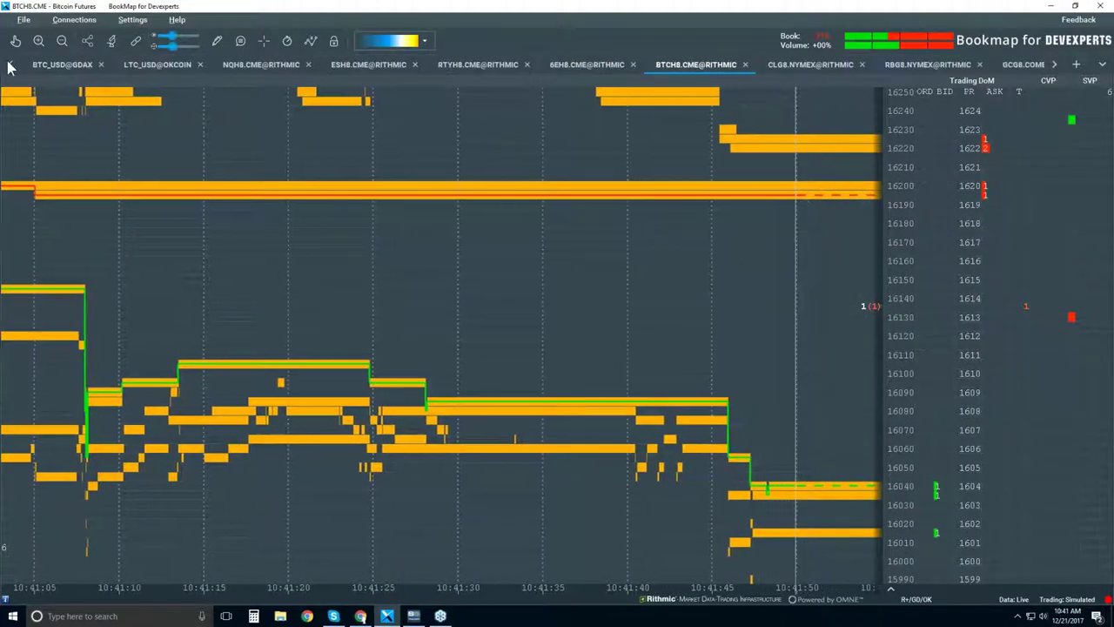
pyautogui.click(63, 64)
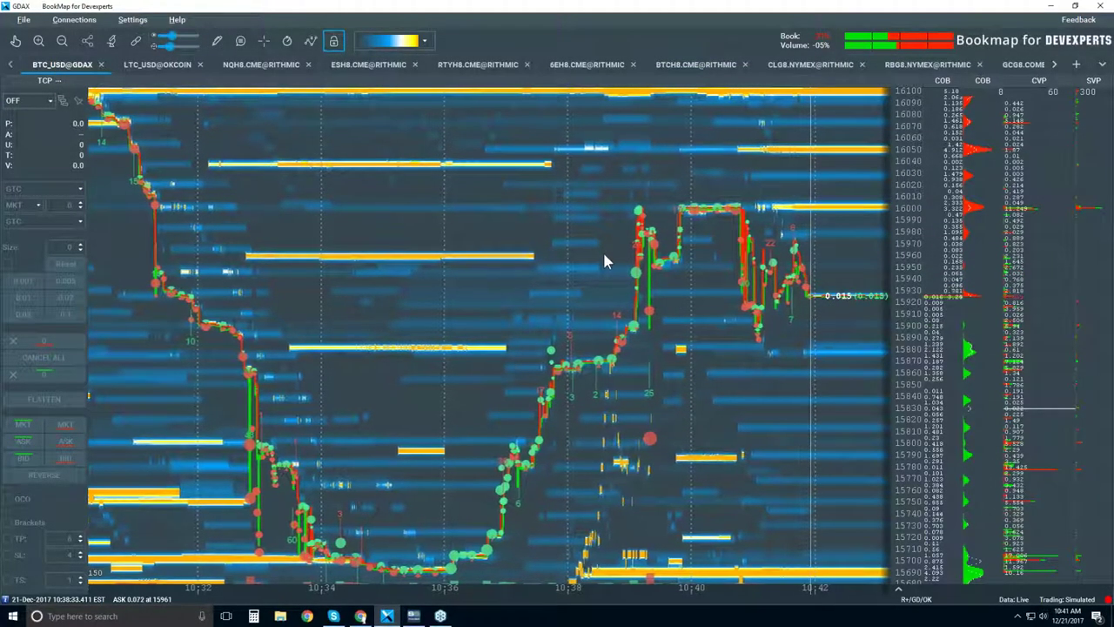
pyautogui.scroll(-2, 607, 260)
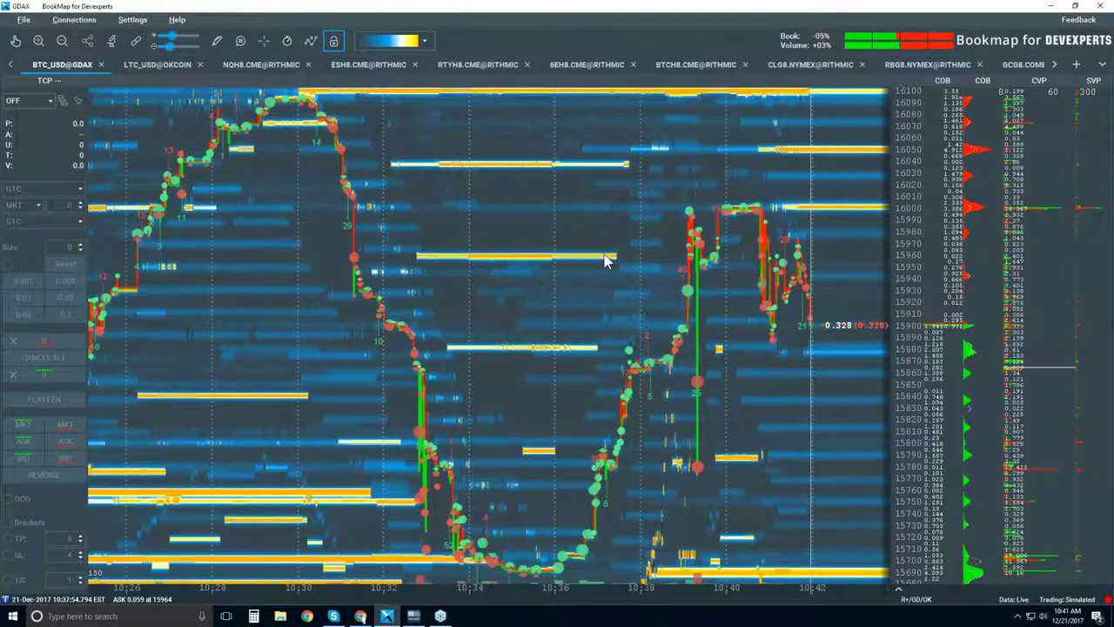
pyautogui.scroll(5, 799, 272)
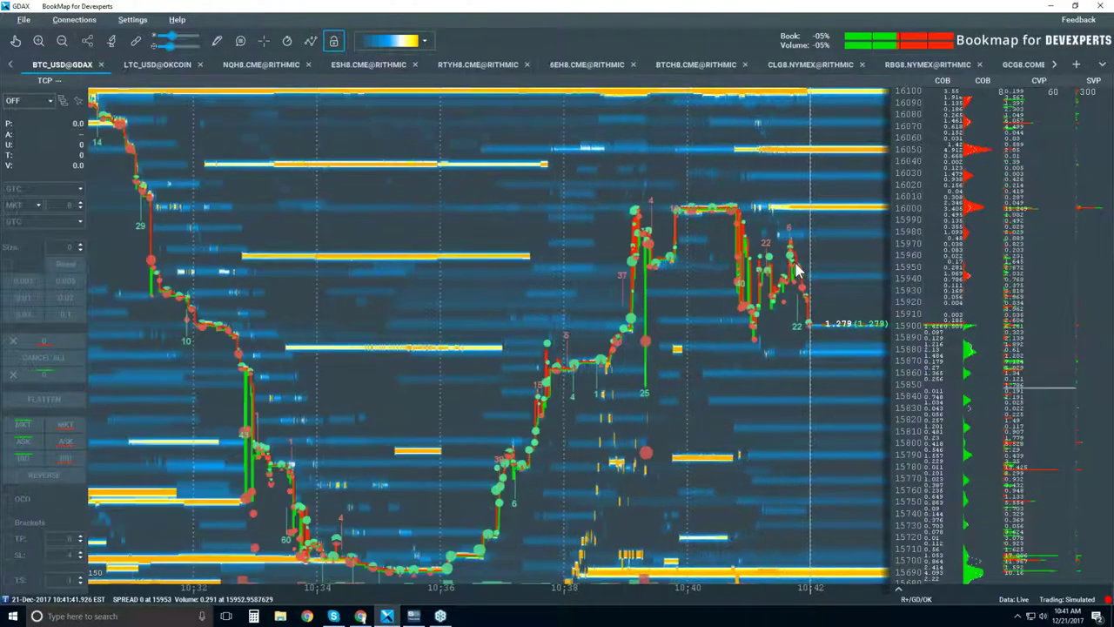
pyautogui.scroll(5, 796, 271)
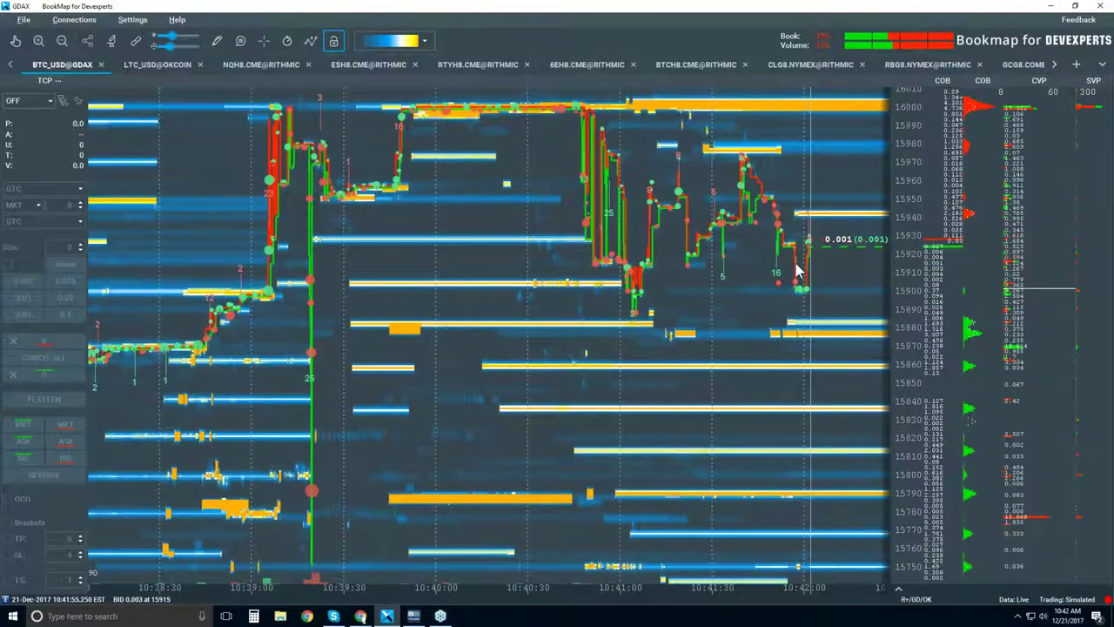
pyautogui.scroll(3, 797, 270)
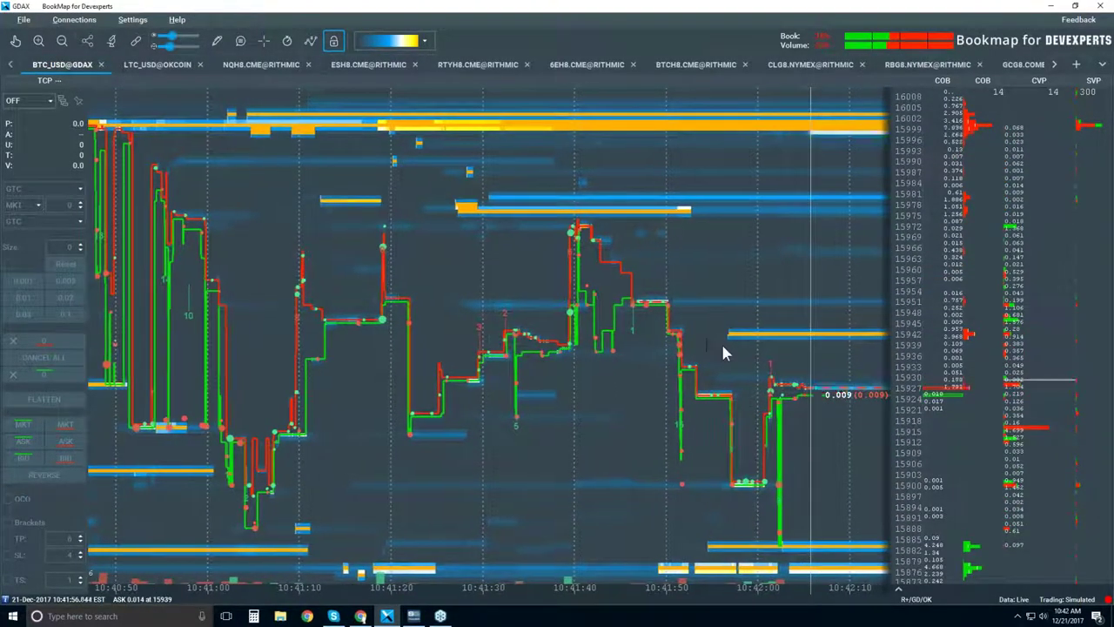
# Step: Examine the BTC_USD@GDAX order book and best bid and ask closely around 10:42, including the liquidity near 15922
pyautogui.scroll(4, 719, 329)
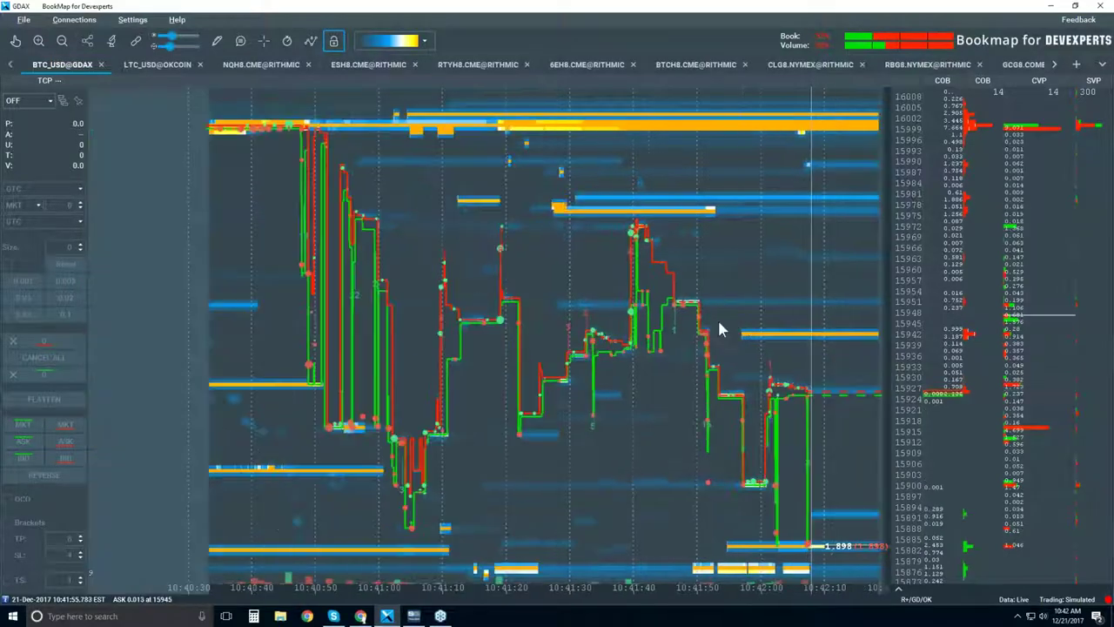
pyautogui.scroll(5, 719, 329)
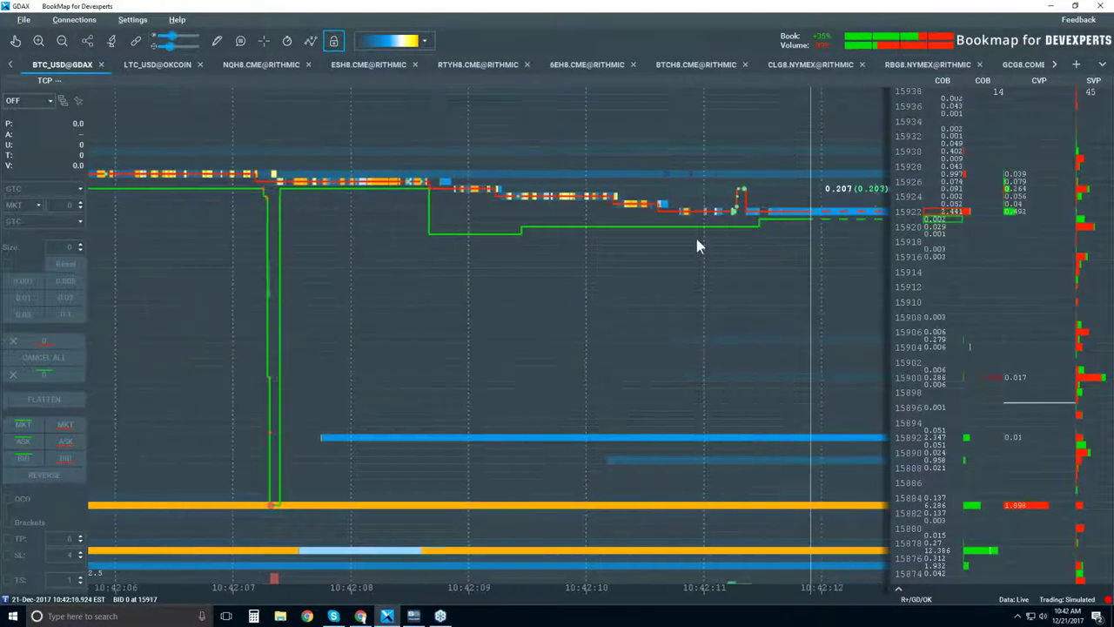
pyautogui.scroll(3, 669, 200)
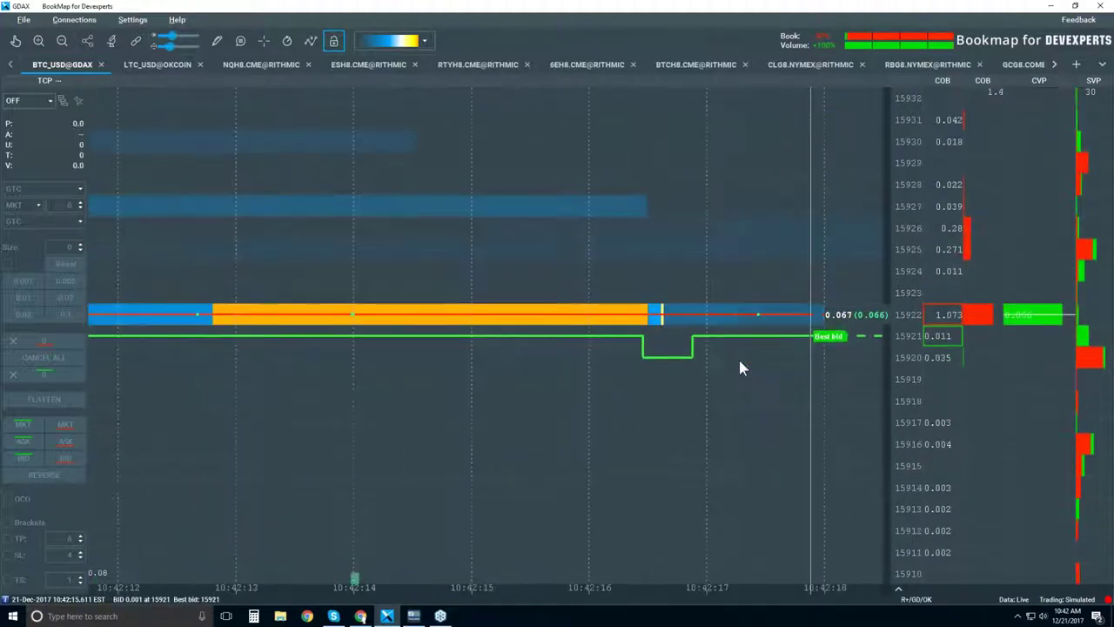
pyautogui.scroll(-3, 632, 404)
pyautogui.scroll(-3, 632, 403)
pyautogui.scroll(-10, 632, 404)
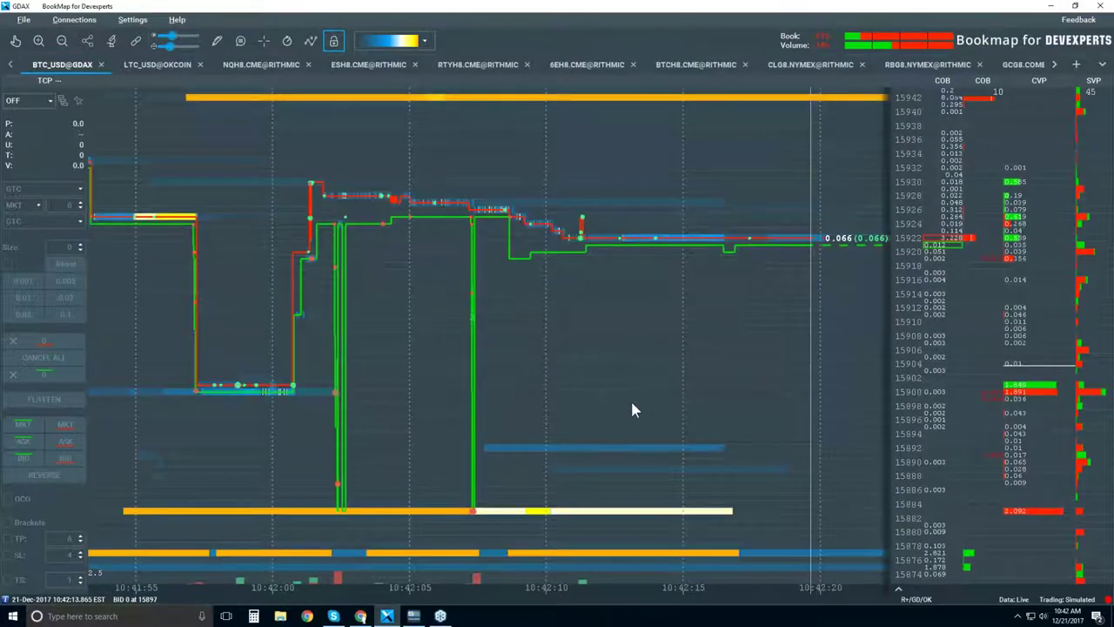
pyautogui.scroll(-10, 632, 410)
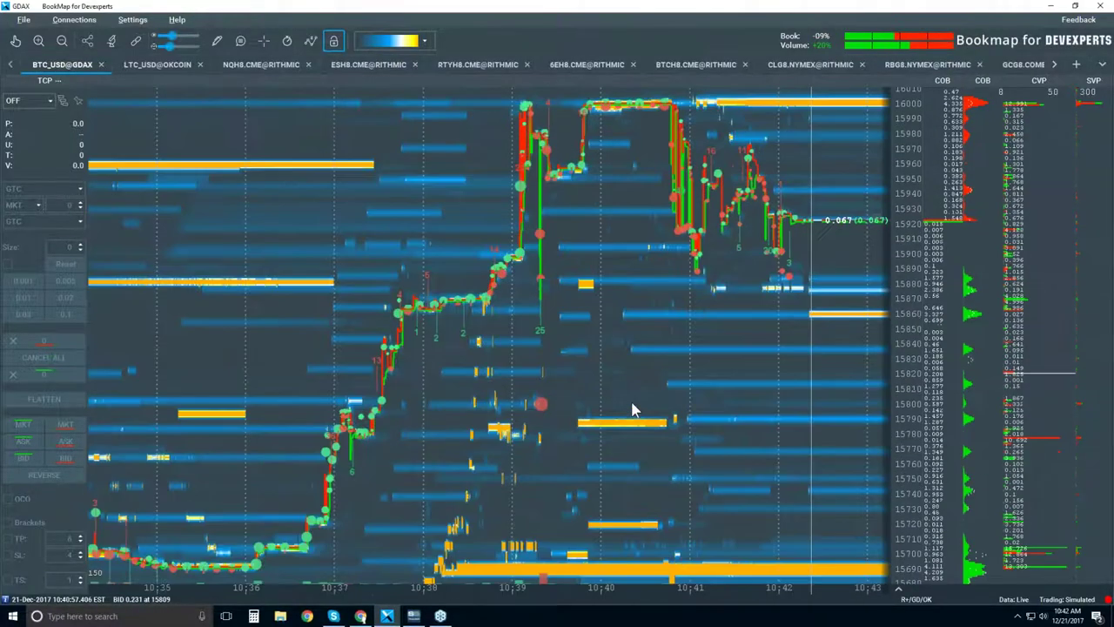
# Step: Examine the BTC_USD@GDAX price history and heavy liquidity bands from about 07:30 to 10:45, including the 16000 level
pyautogui.scroll(-10, 633, 410)
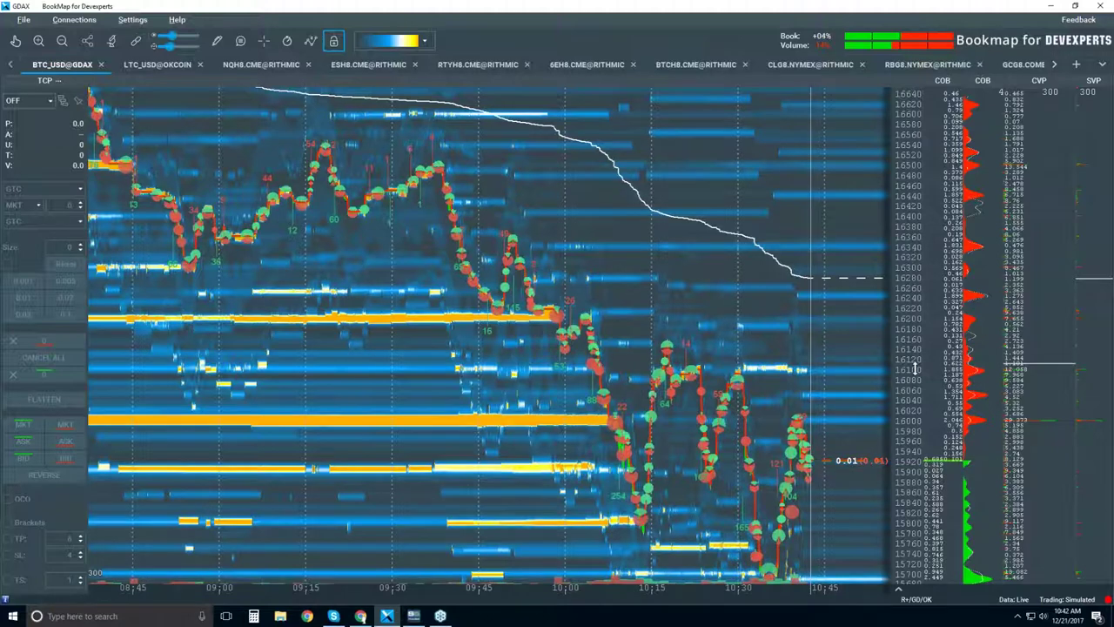
pyautogui.moveTo(914, 370); pyautogui.dragTo(911, 391)
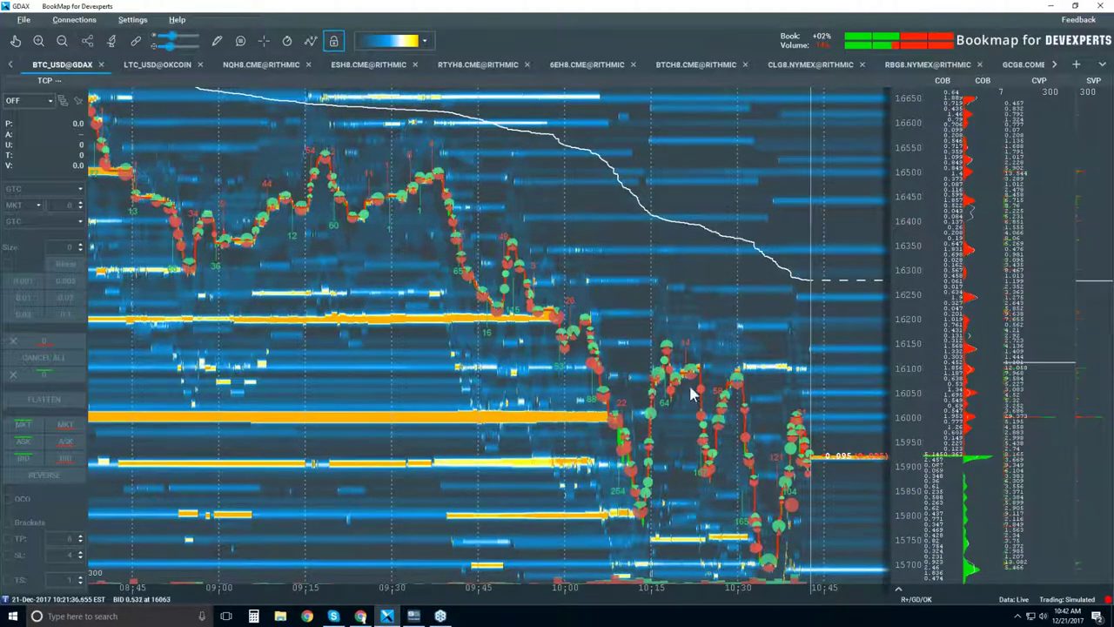
pyautogui.scroll(-2, 692, 394)
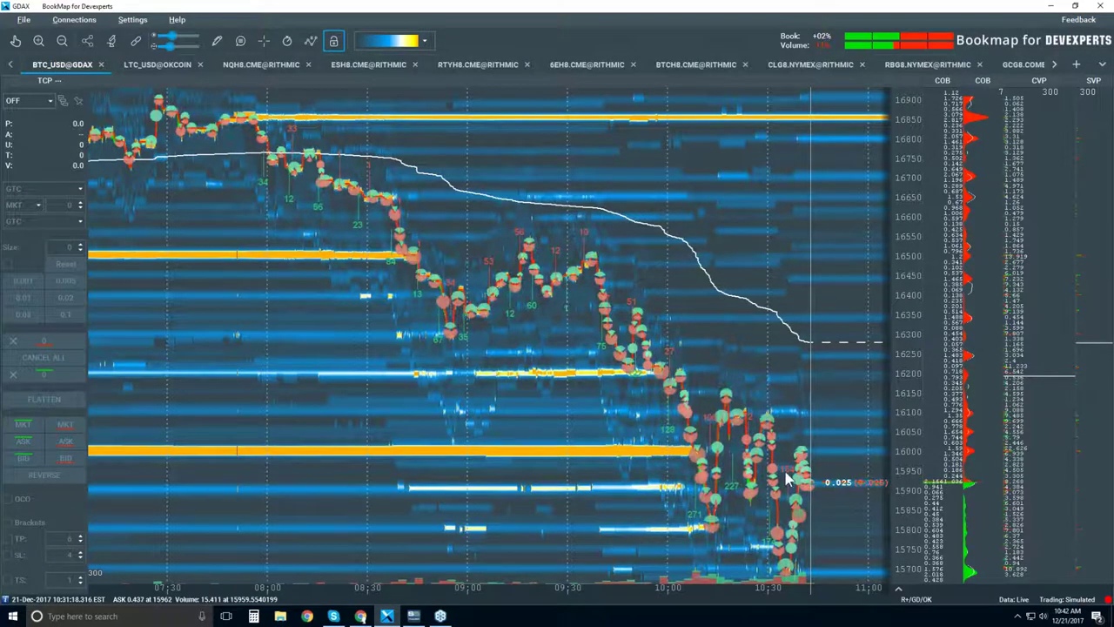
pyautogui.scroll(2, 775, 433)
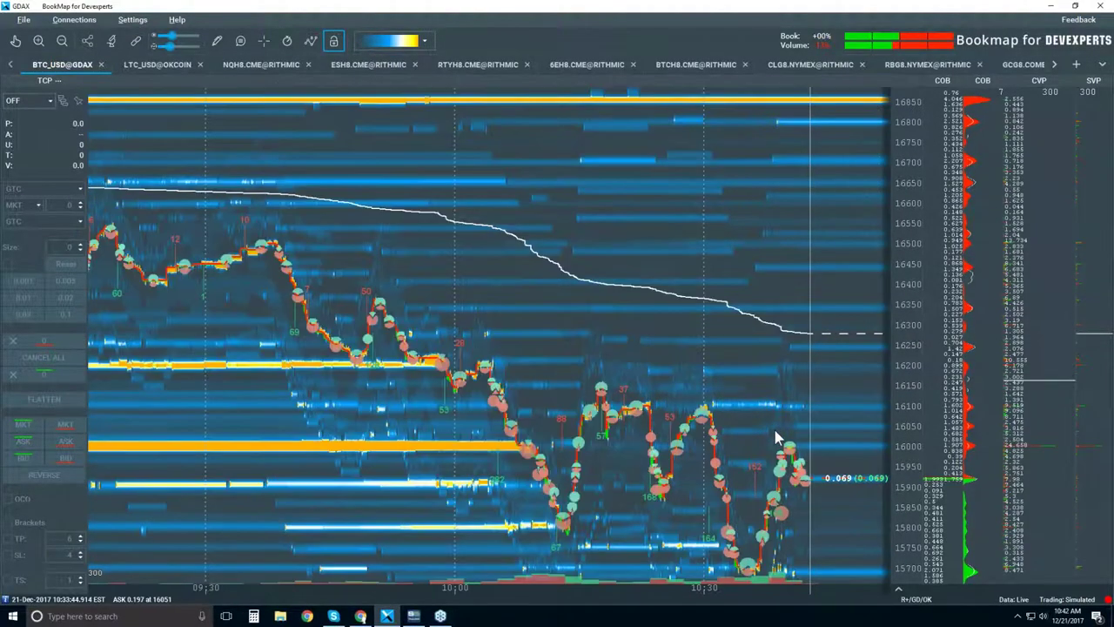
pyautogui.scroll(2, 780, 448)
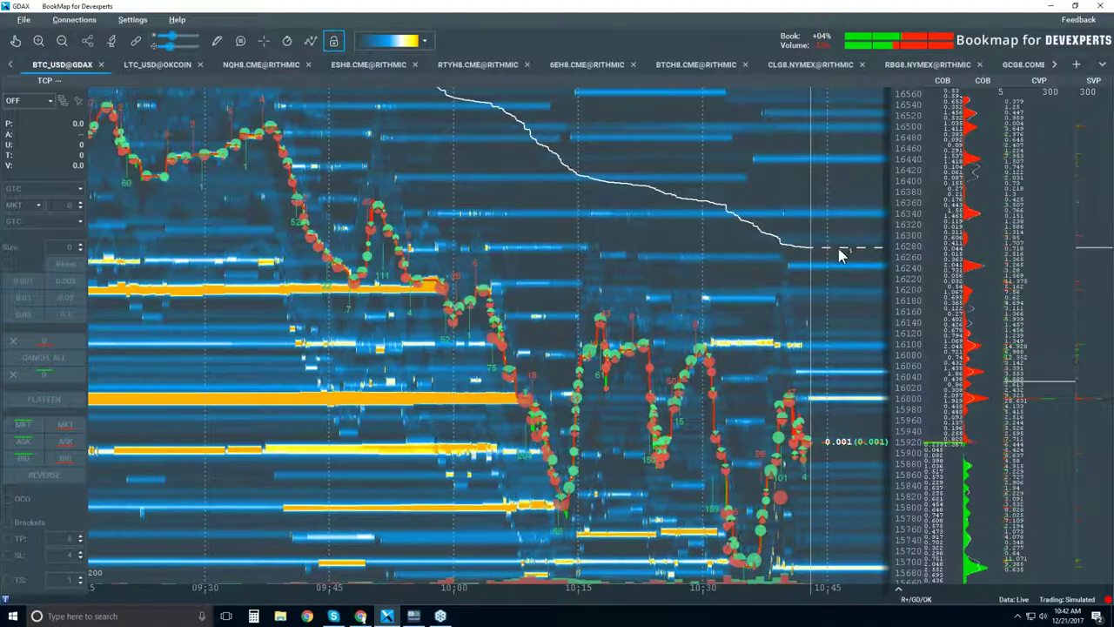
pyautogui.scroll(-1, 825, 345)
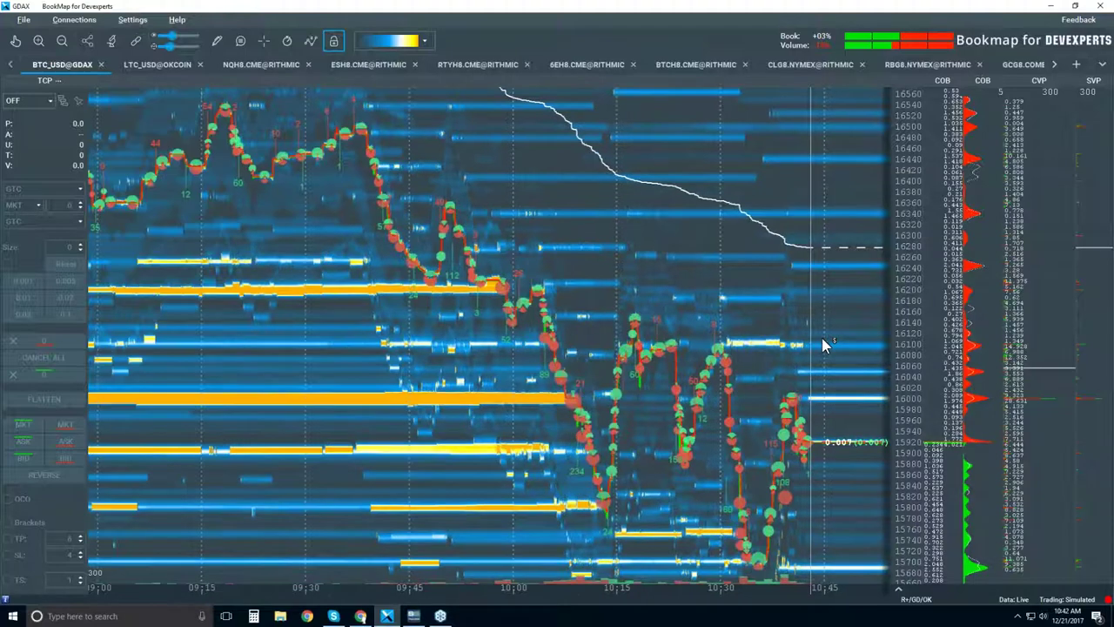
pyautogui.scroll(-1, 825, 346)
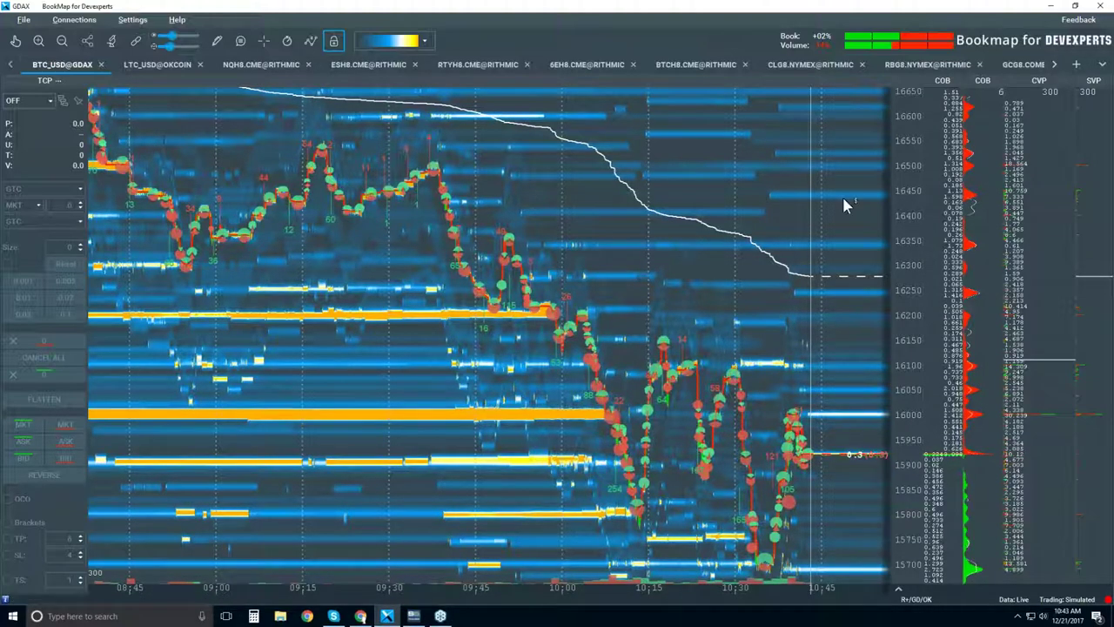
pyautogui.scroll(2, 747, 220)
pyautogui.scroll(2, 746, 221)
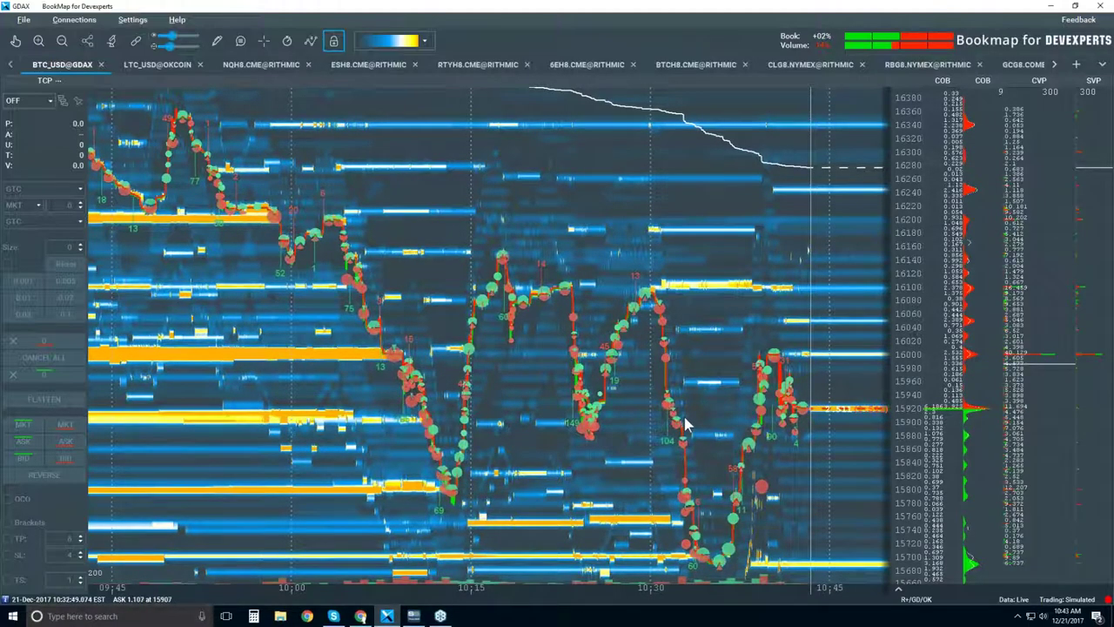
pyautogui.scroll(3, 683, 413)
# Step: Open the NQH8.CME Nasdaq futures chart and adjust the heatmap contrast to fade weaker liquidity, showing history from about 09:30
pyautogui.click(285, 65)
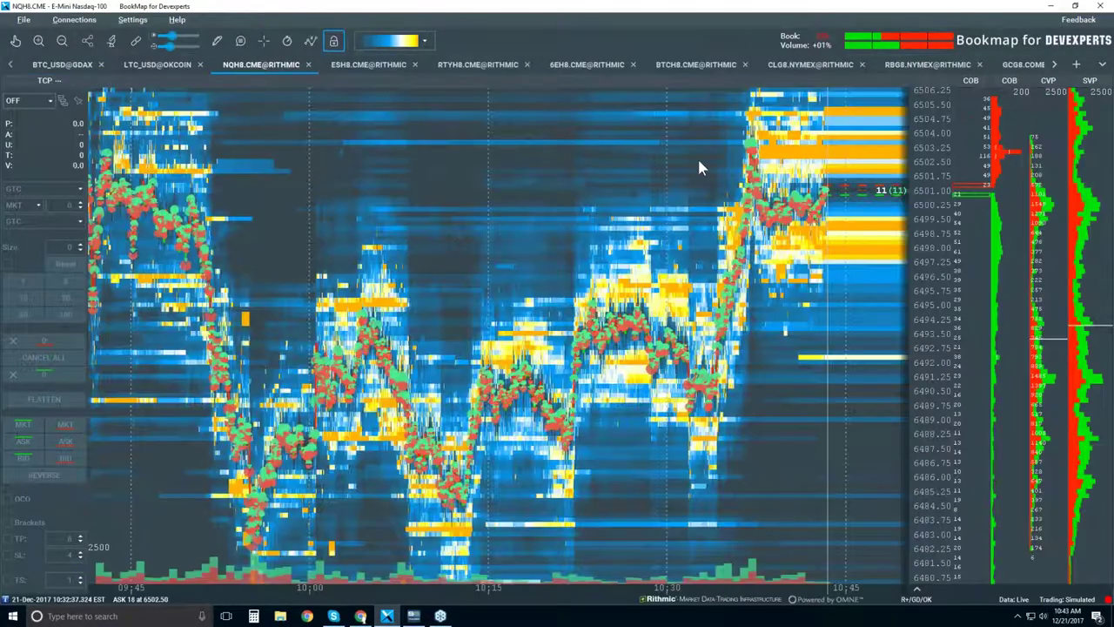
pyautogui.scroll(4, 544, 192)
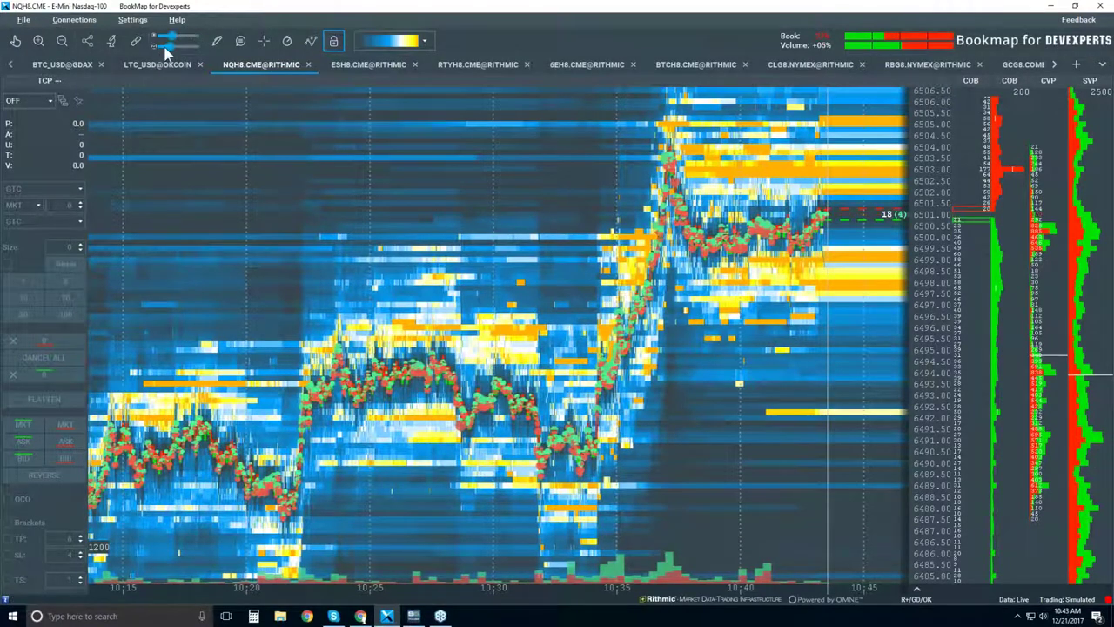
pyautogui.moveTo(173, 41)
pyautogui.mouseDown()
pyautogui.moveTo(200, 45)
pyautogui.moveTo(188, 41)
pyautogui.mouseUp()
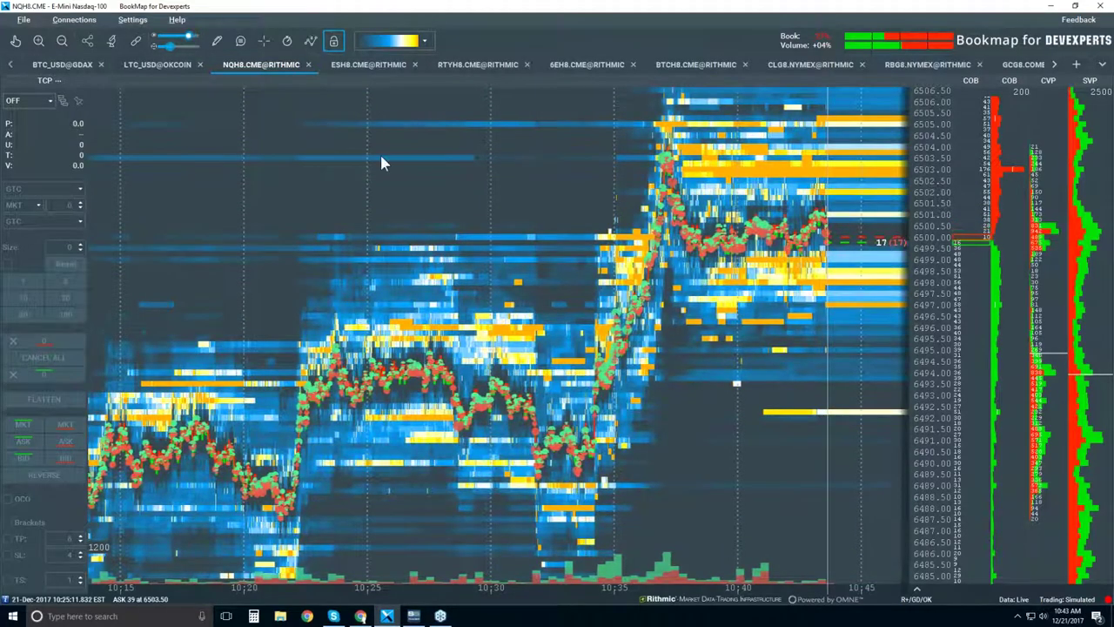
pyautogui.scroll(-4, 418, 158)
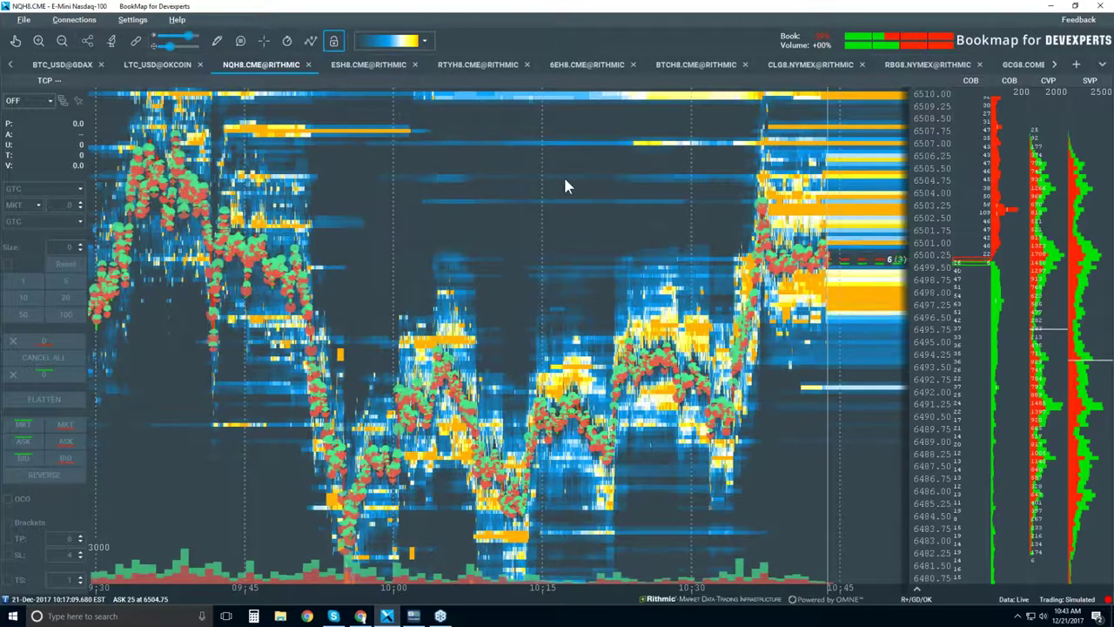
pyautogui.doubleClick(564, 11)
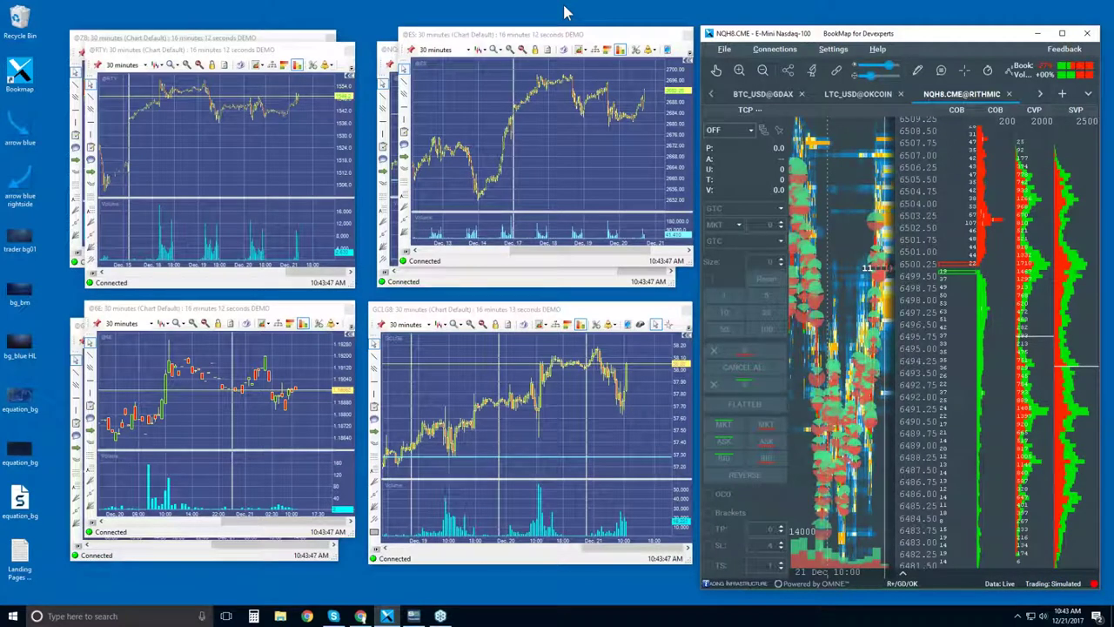
pyautogui.click(398, 282)
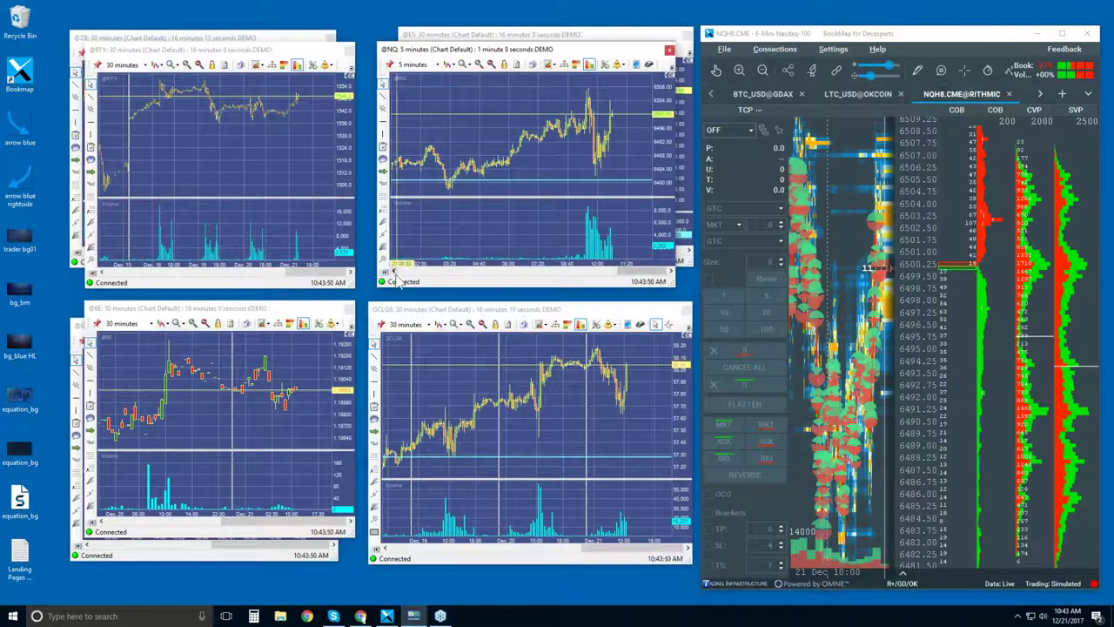
pyautogui.click(416, 65)
pyautogui.click(414, 148)
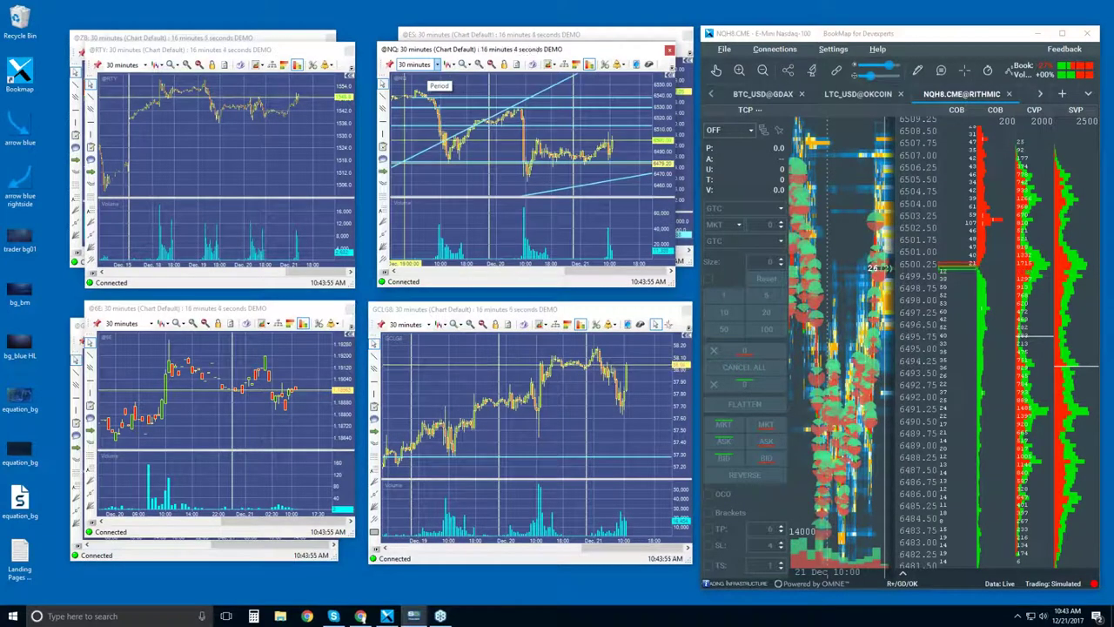
pyautogui.moveTo(292, 366); pyautogui.dragTo(39, 522)
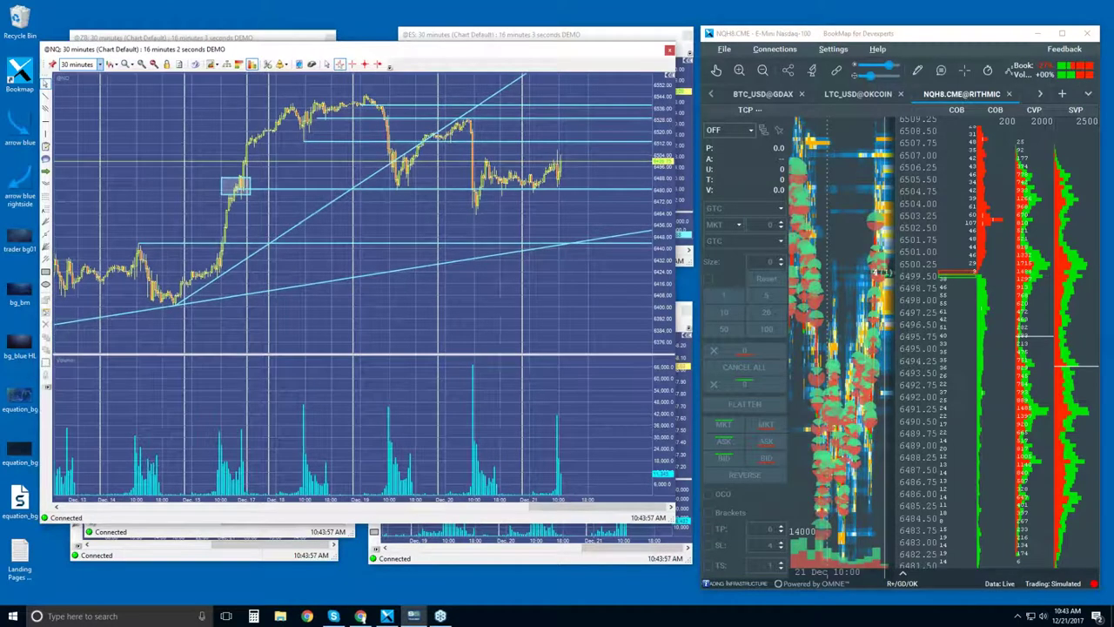
pyautogui.moveTo(474, 211)
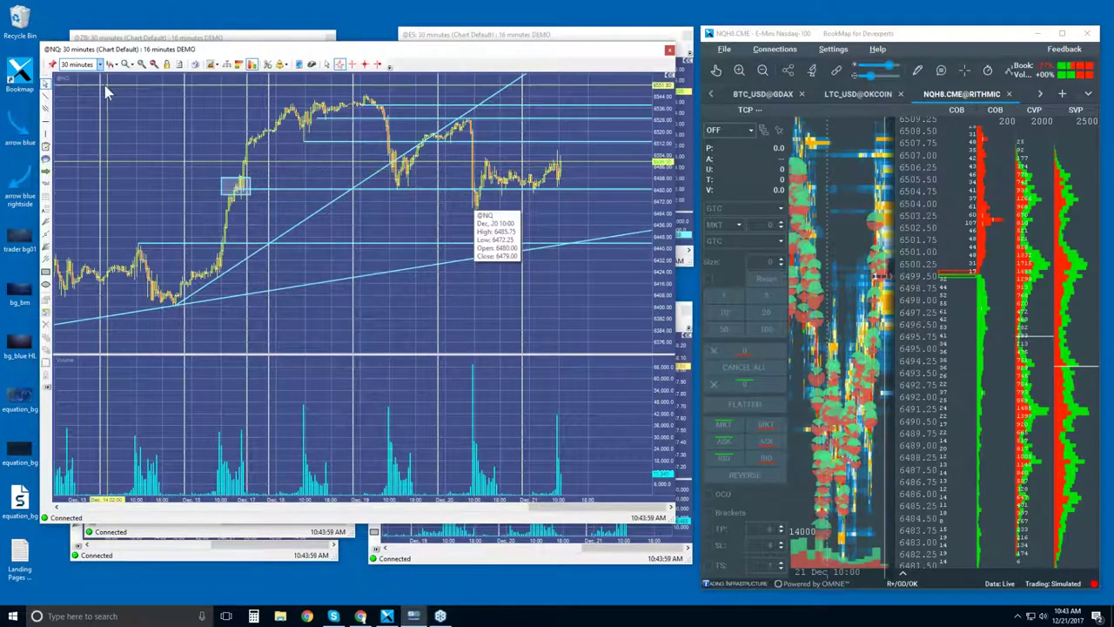
pyautogui.moveTo(480, 190)
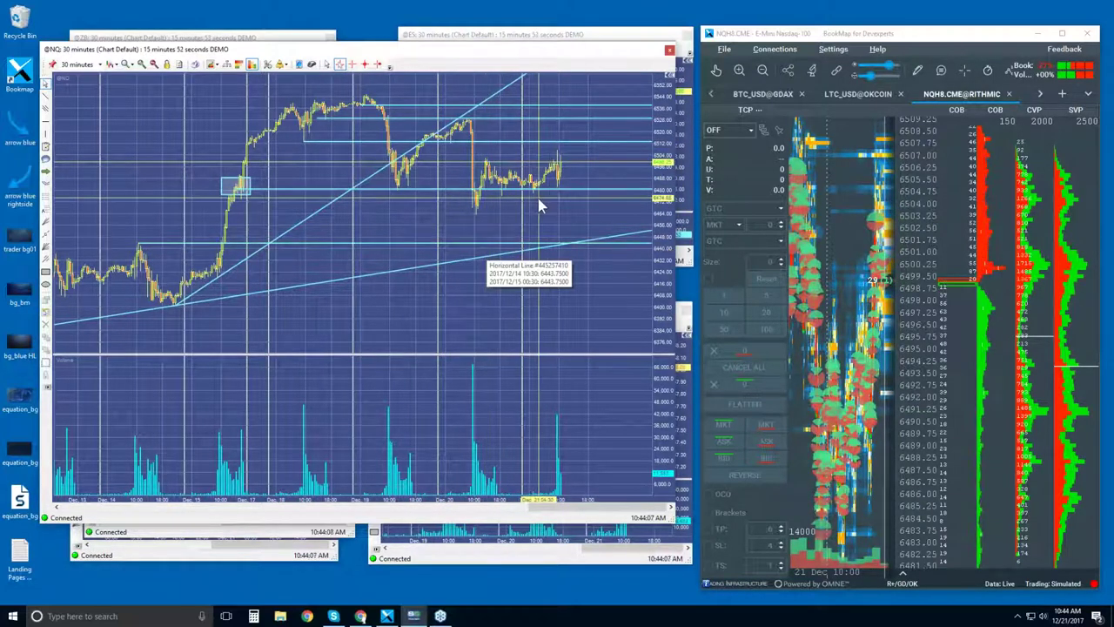
pyautogui.scroll(2, 538, 200)
pyautogui.scroll(3, 391, 273)
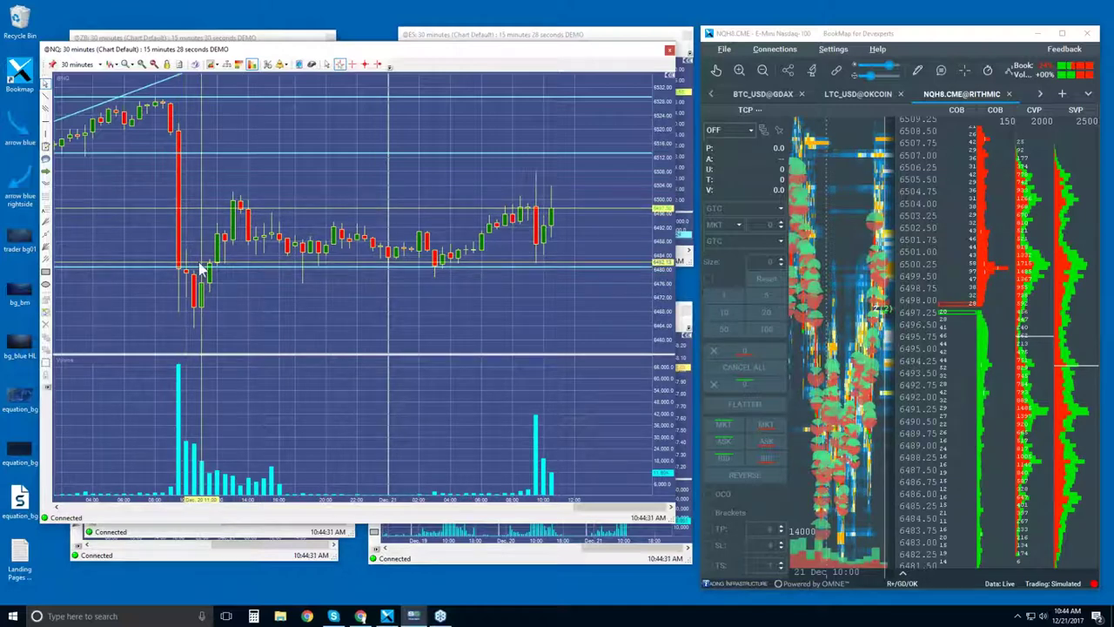
pyautogui.moveTo(210, 261)
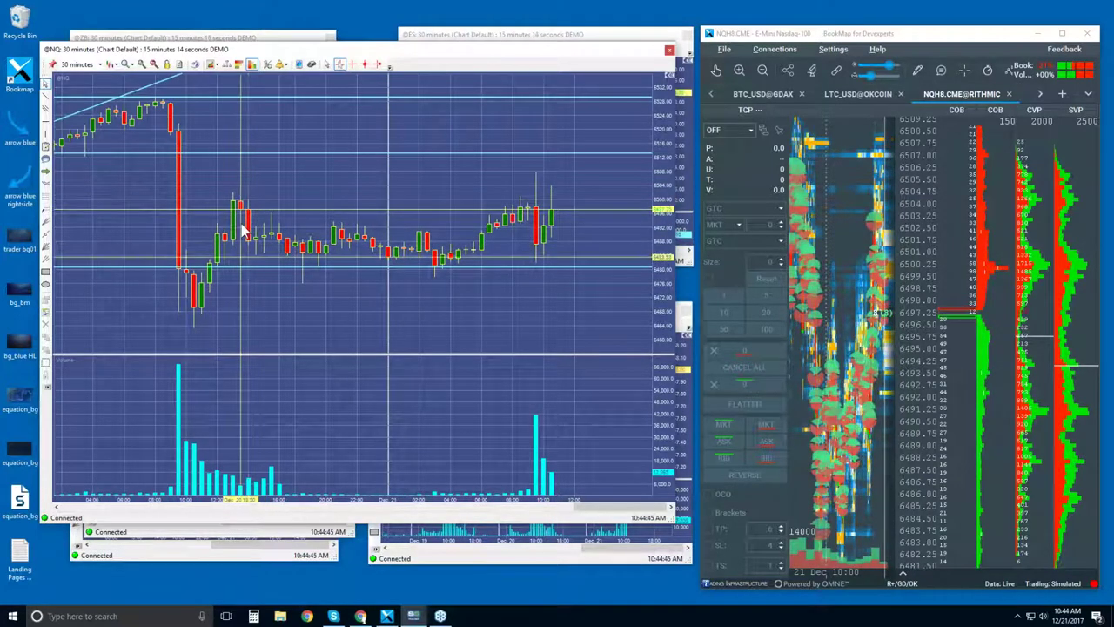
pyautogui.moveTo(243, 268)
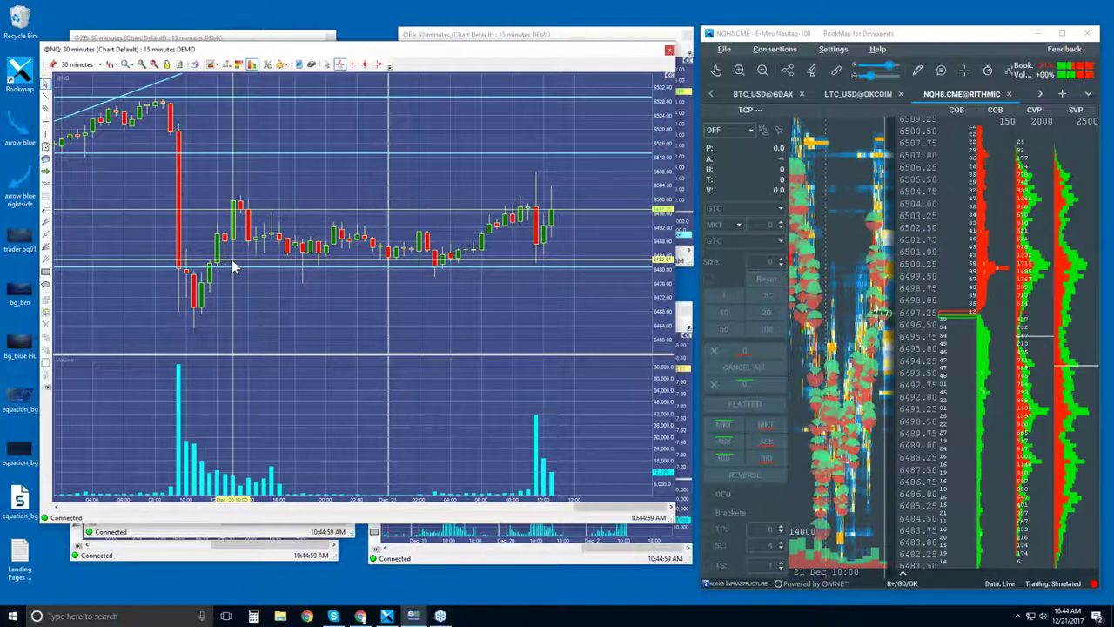
# Step: Switch to YouTube in Chrome, open Bookmap's "Flip of the Book" video, and copy its share link with playback paused
pyautogui.click(362, 615)
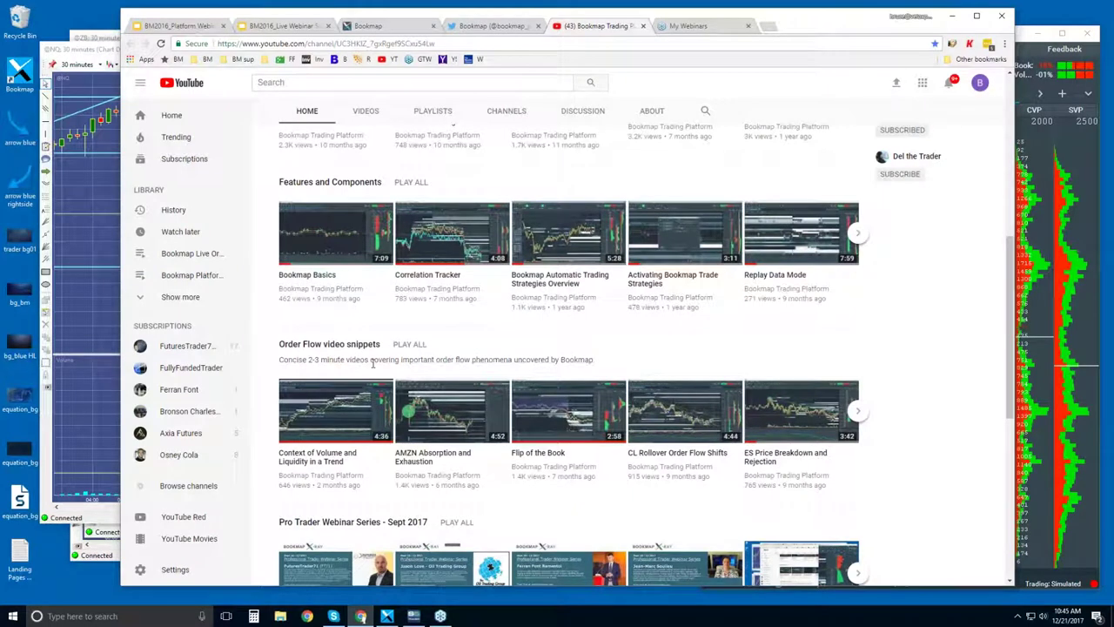
pyautogui.click(558, 458)
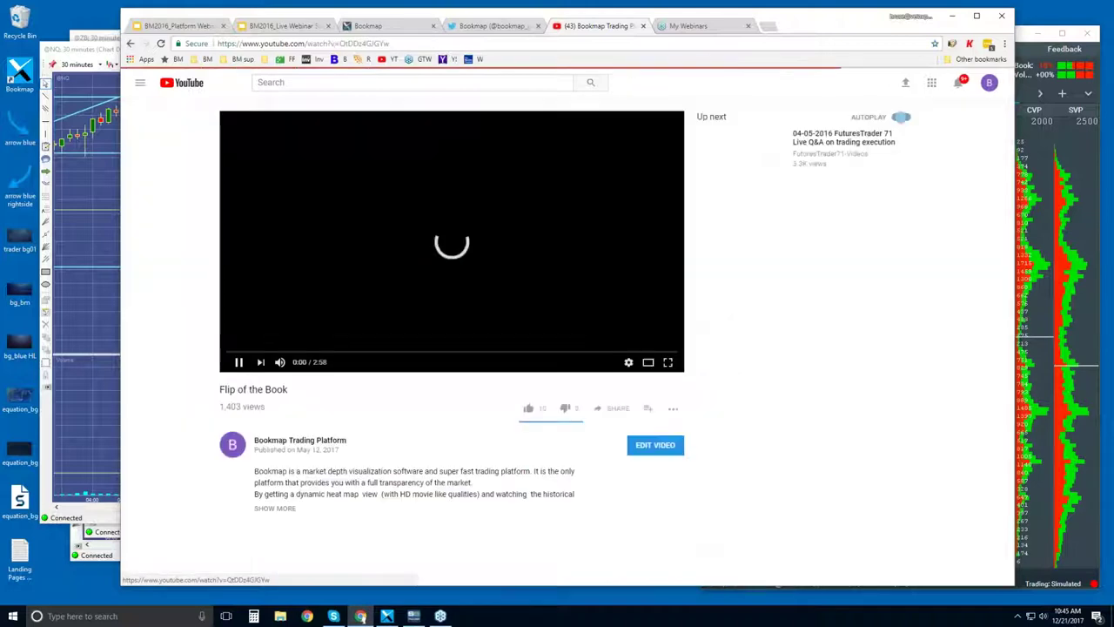
pyautogui.click(599, 406)
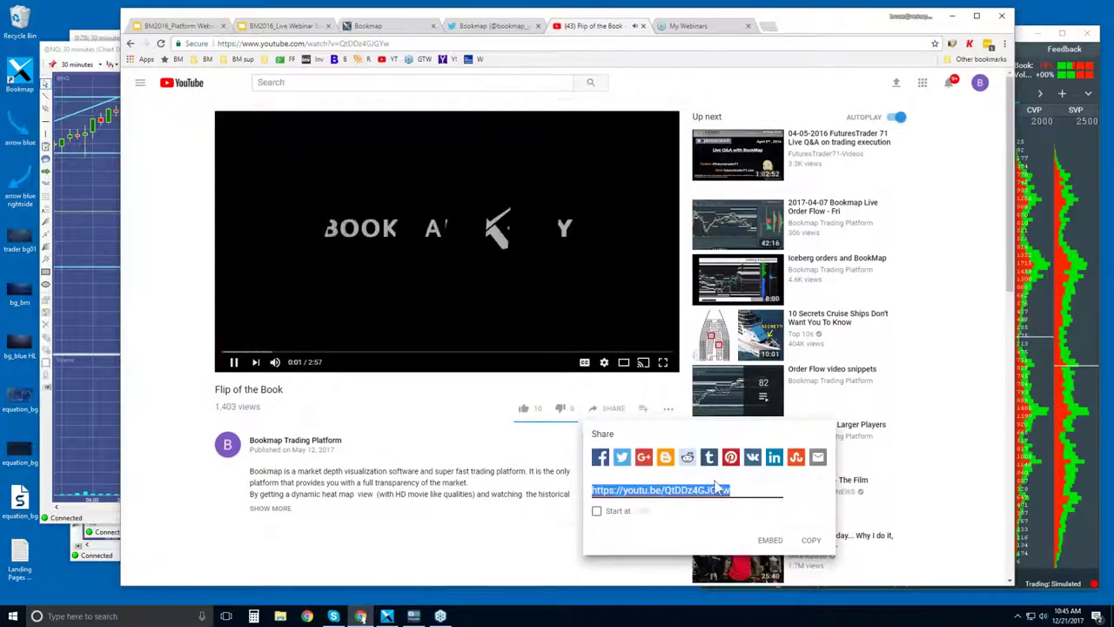
pyautogui.click(809, 541)
pyautogui.click(535, 540)
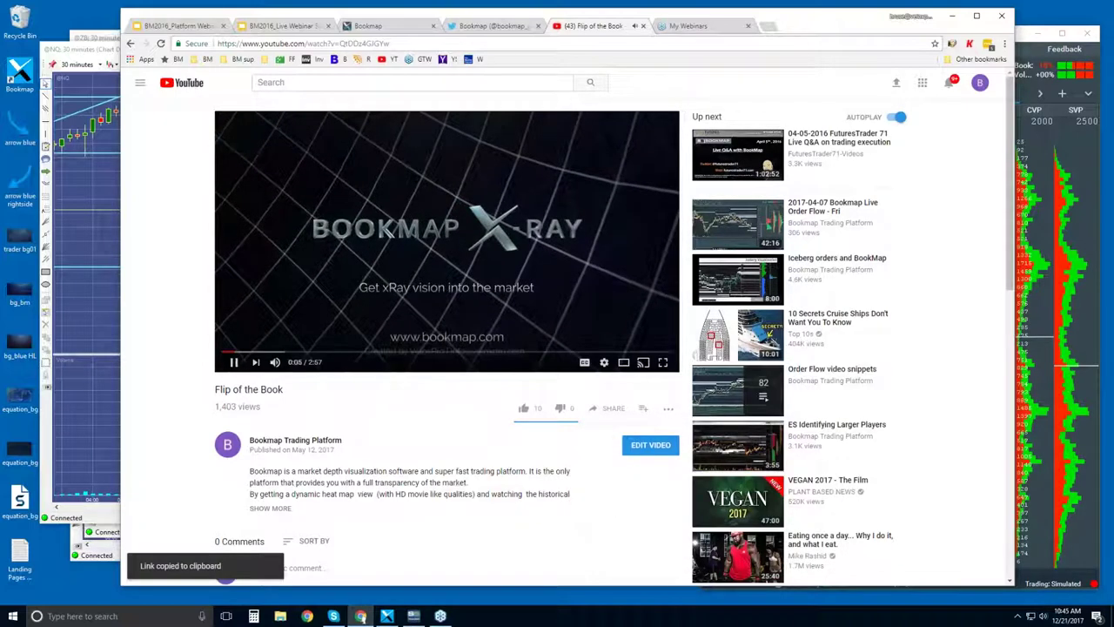
pyautogui.click(233, 361)
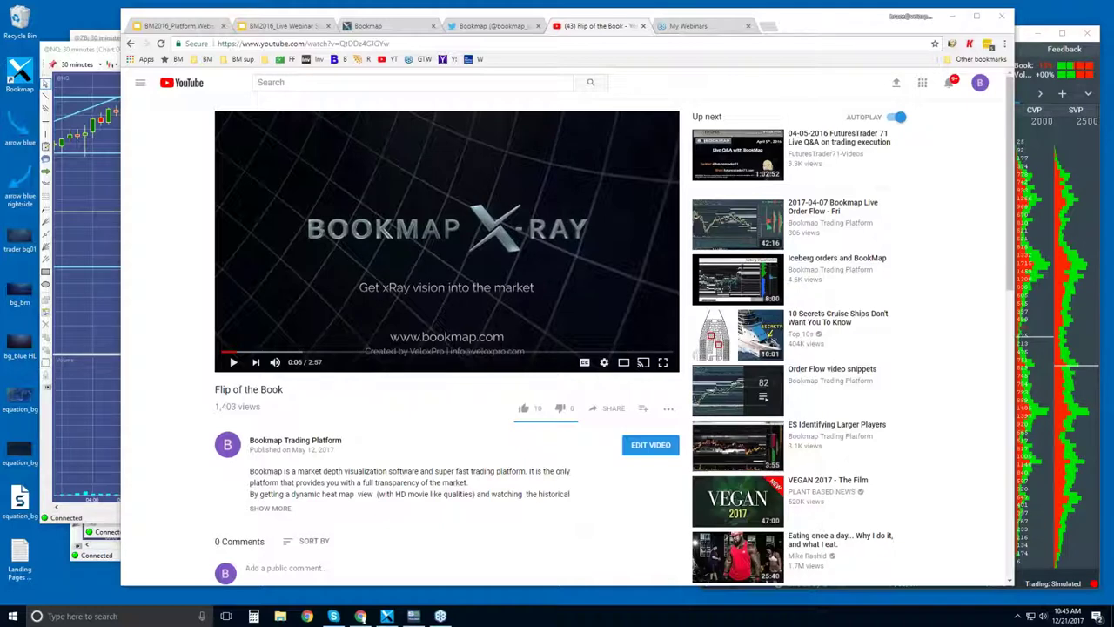
pyautogui.click(112, 55)
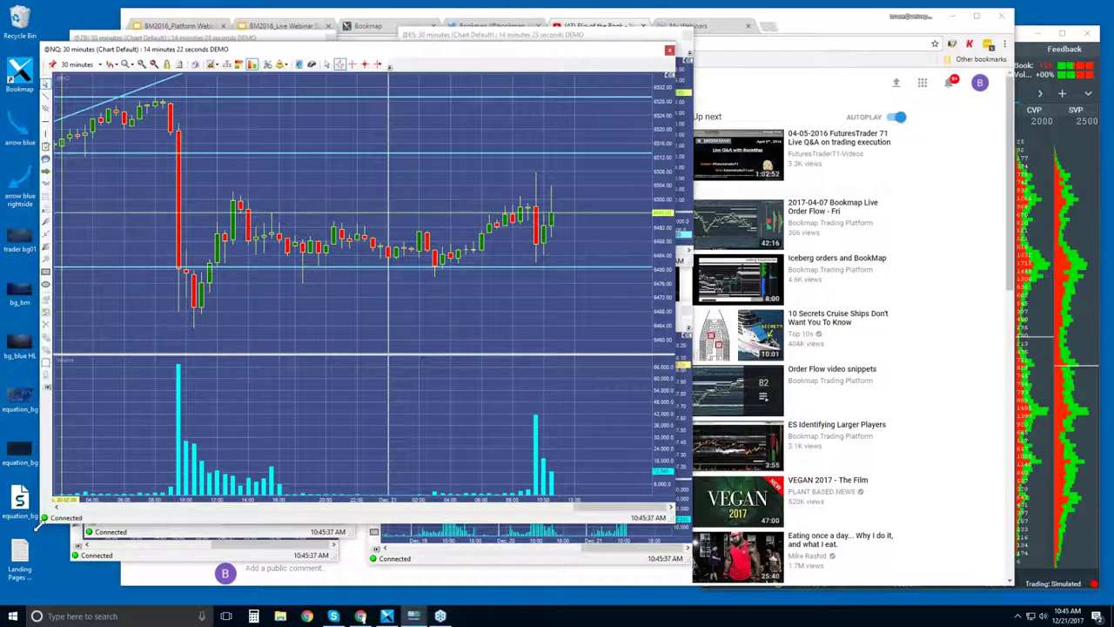
pyautogui.moveTo(38, 522); pyautogui.dragTo(366, 283)
pyautogui.click(1031, 42)
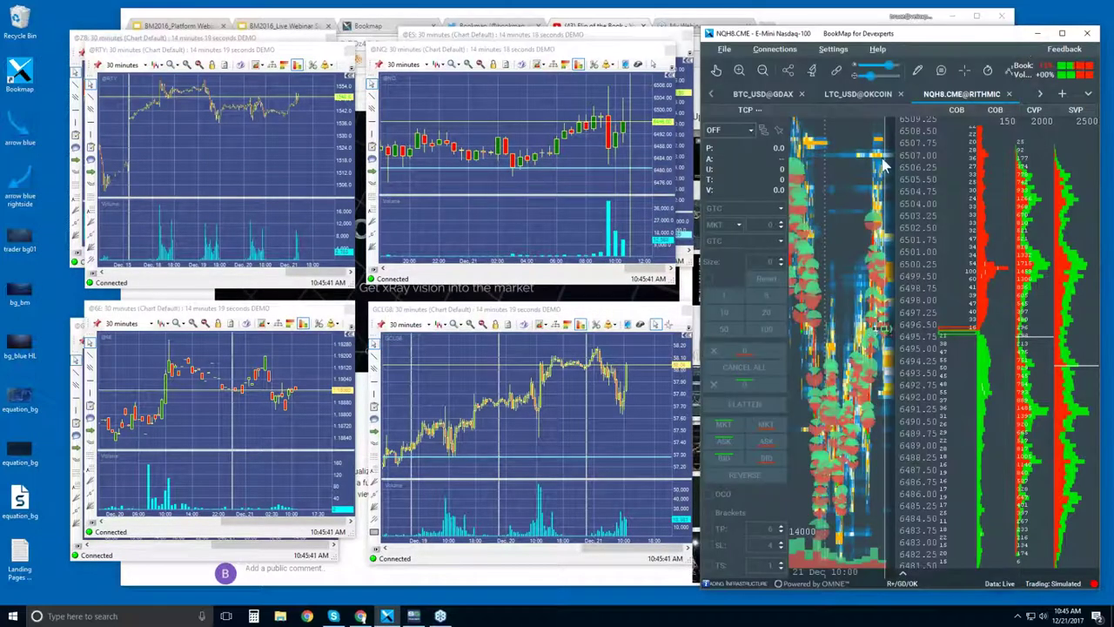
pyautogui.scroll(-1, 636, 139)
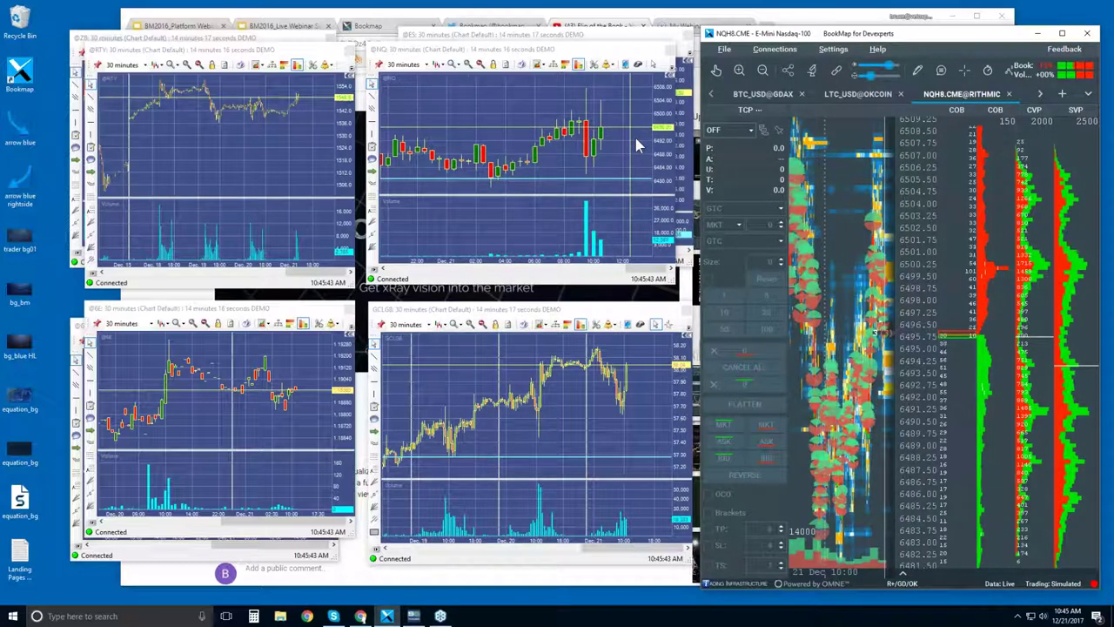
pyautogui.scroll(-3, 609, 150)
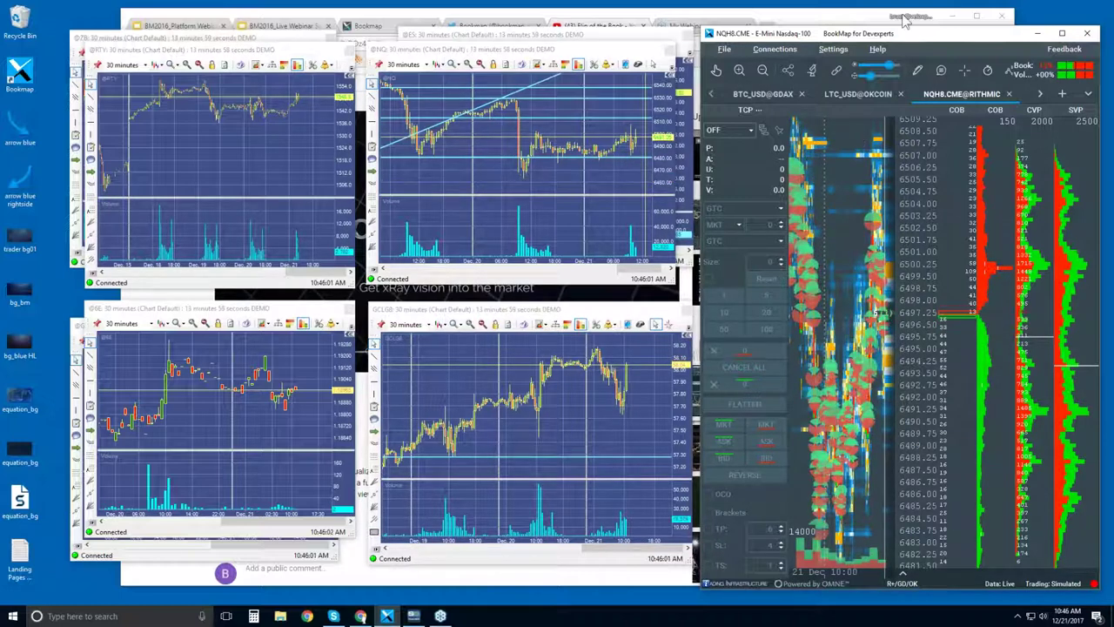
# Step: Maximize Bookmap on the NQH8 chart and examine the heatmap liquidity around the price moves between 10:34 and 10:48
pyautogui.scroll(-3, 472, 128)
pyautogui.scroll(3, 551, 138)
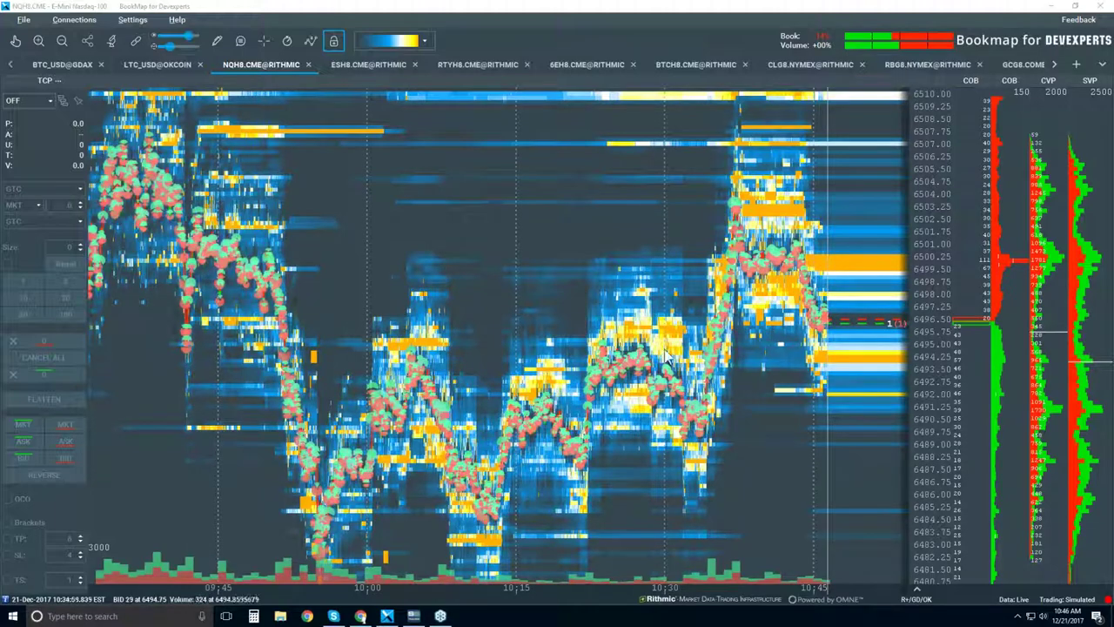
pyautogui.scroll(4, 751, 321)
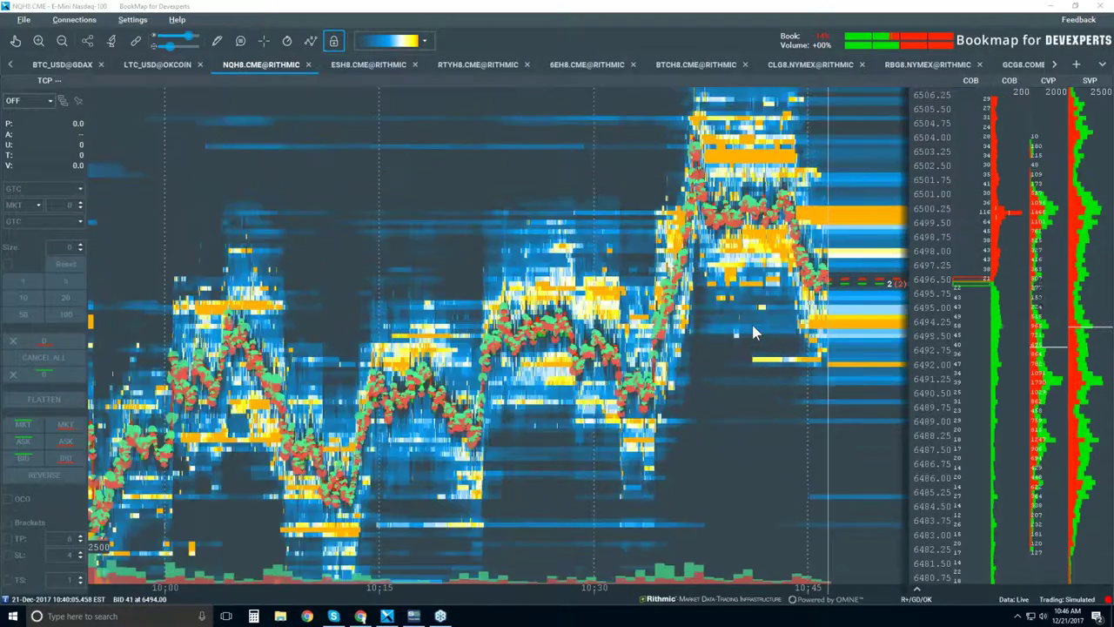
pyautogui.scroll(2, 705, 324)
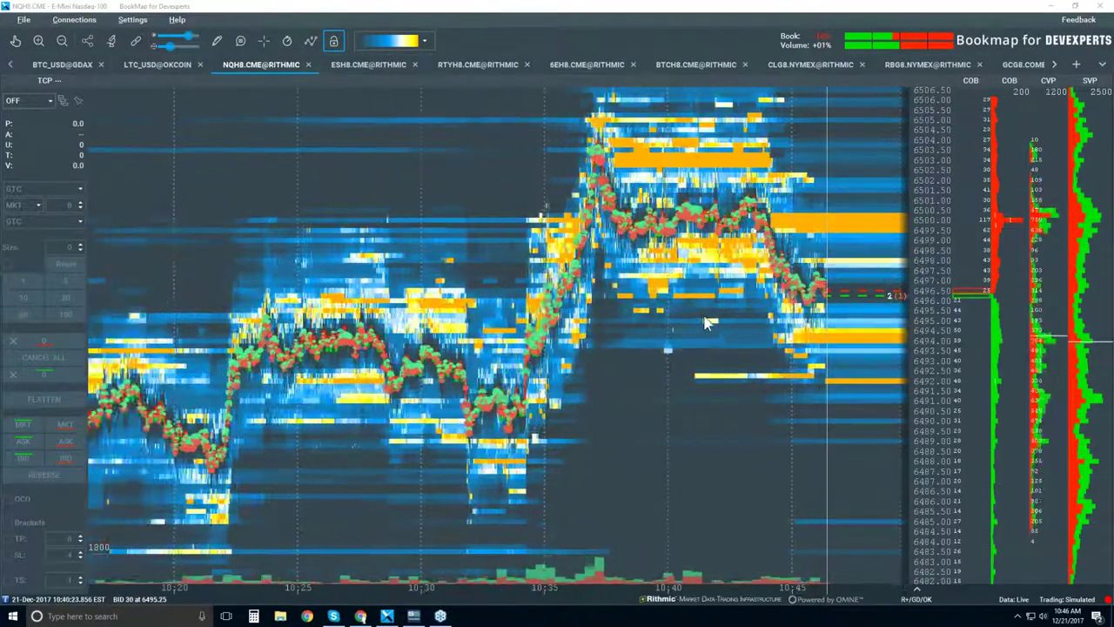
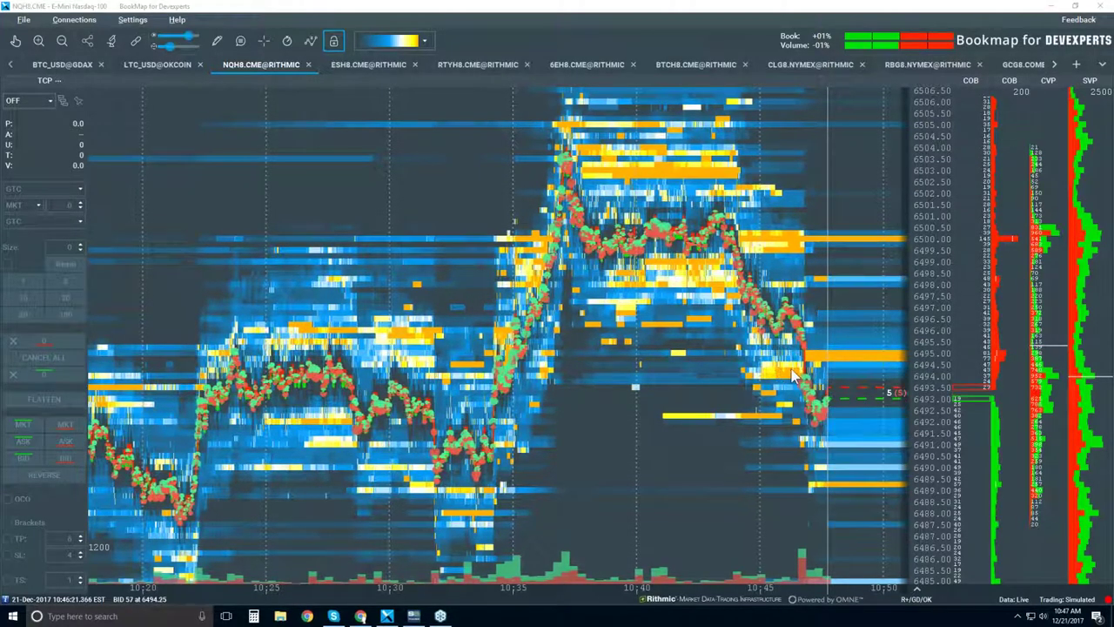
pyautogui.scroll(2, 782, 383)
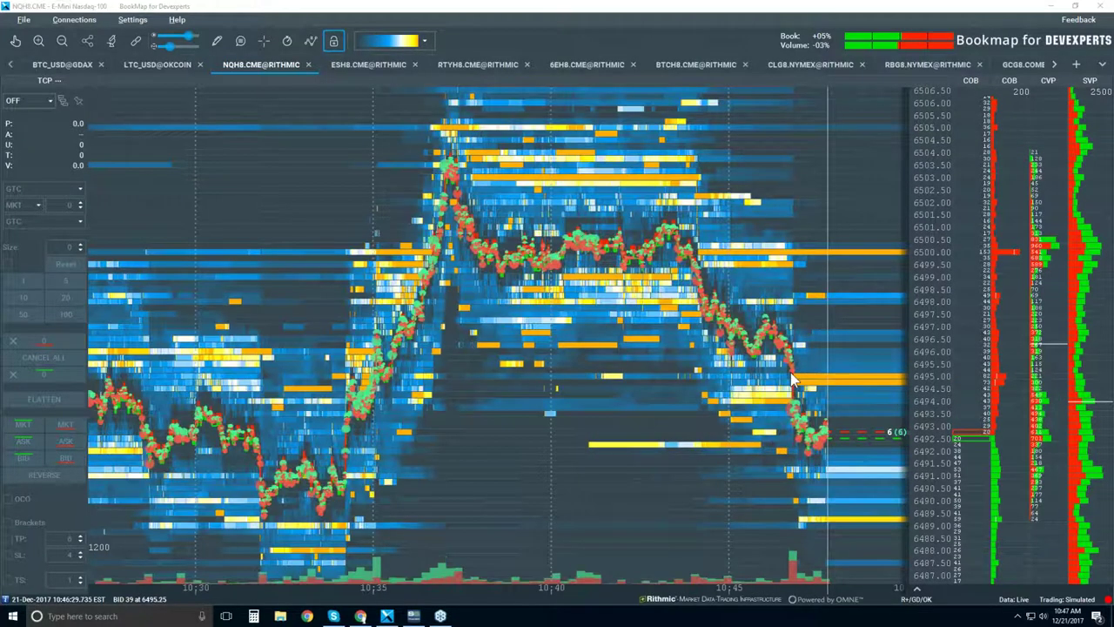
pyautogui.scroll(3, 771, 389)
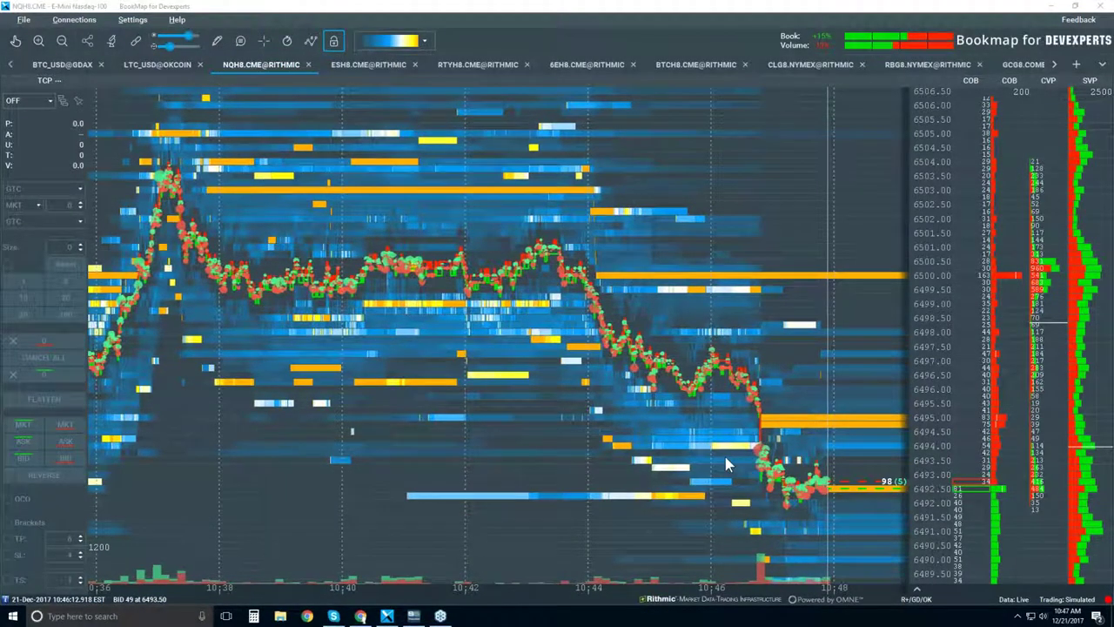
pyautogui.scroll(-1, 727, 456)
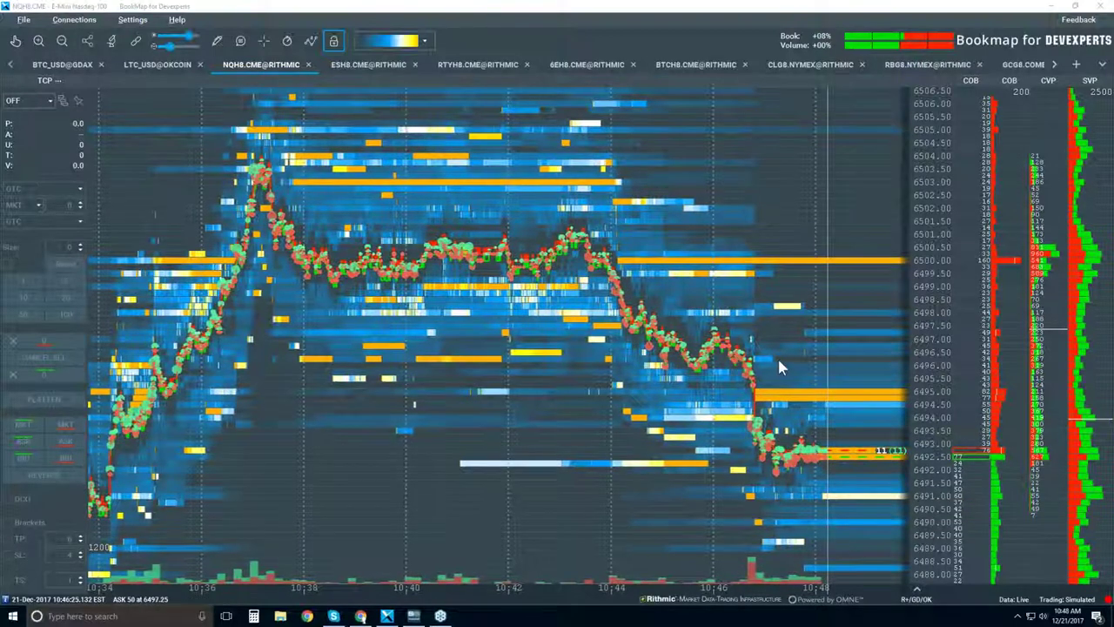
# Step: Show Candlestick Bars on the NQH8 chart, turn off Volume Dots, Best Bid/Ask, Heatmap and Extended, and display the candles since 09:15
pyautogui.click(311, 42)
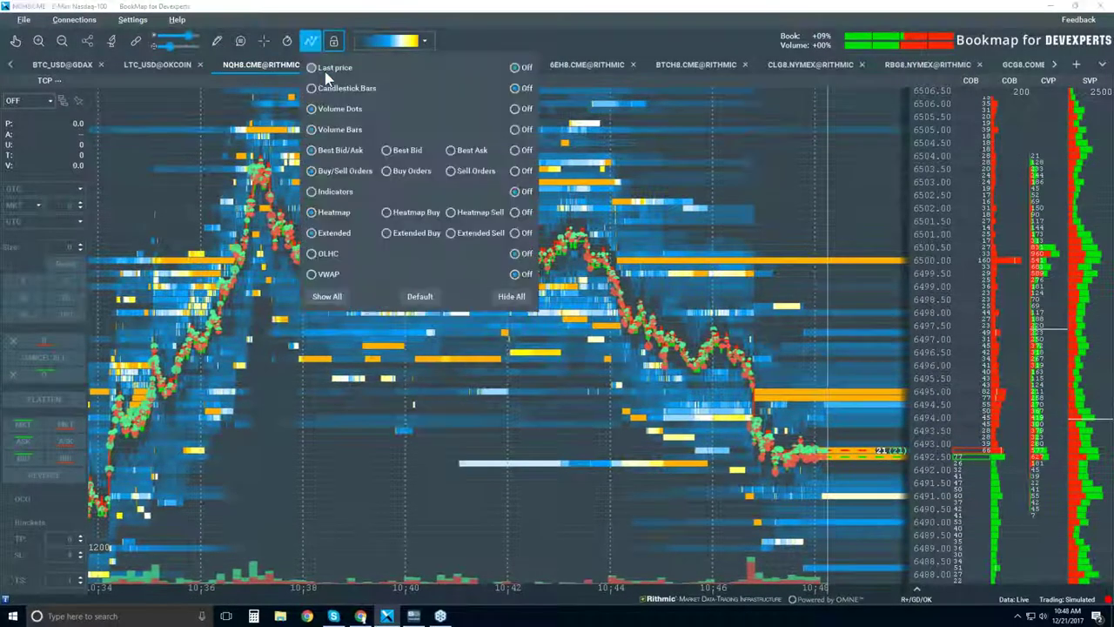
pyautogui.click(366, 91)
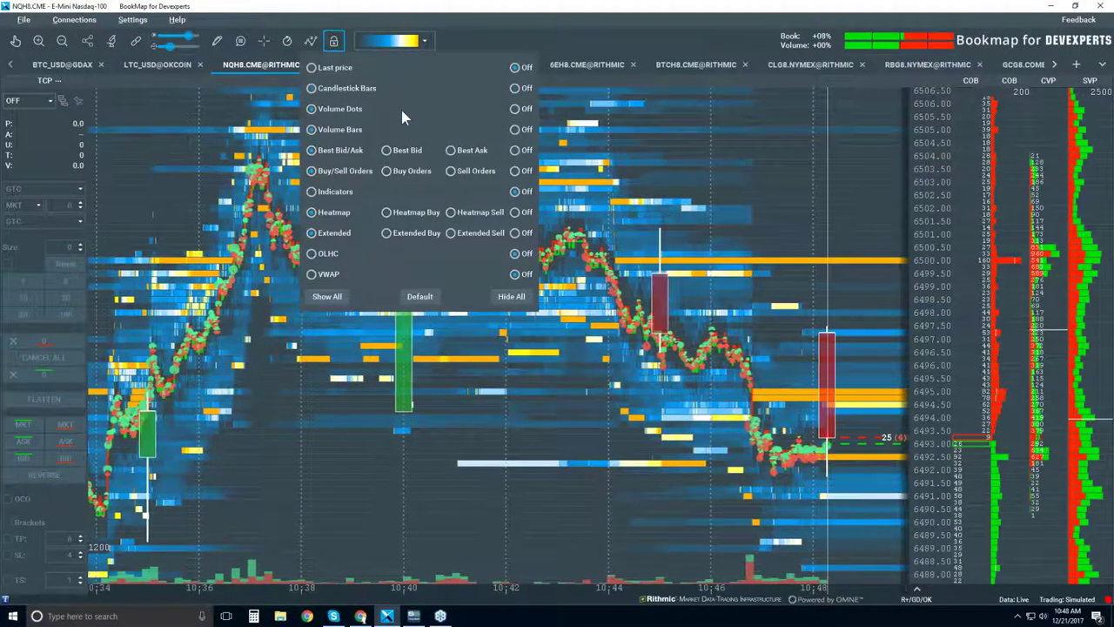
pyautogui.click(515, 150)
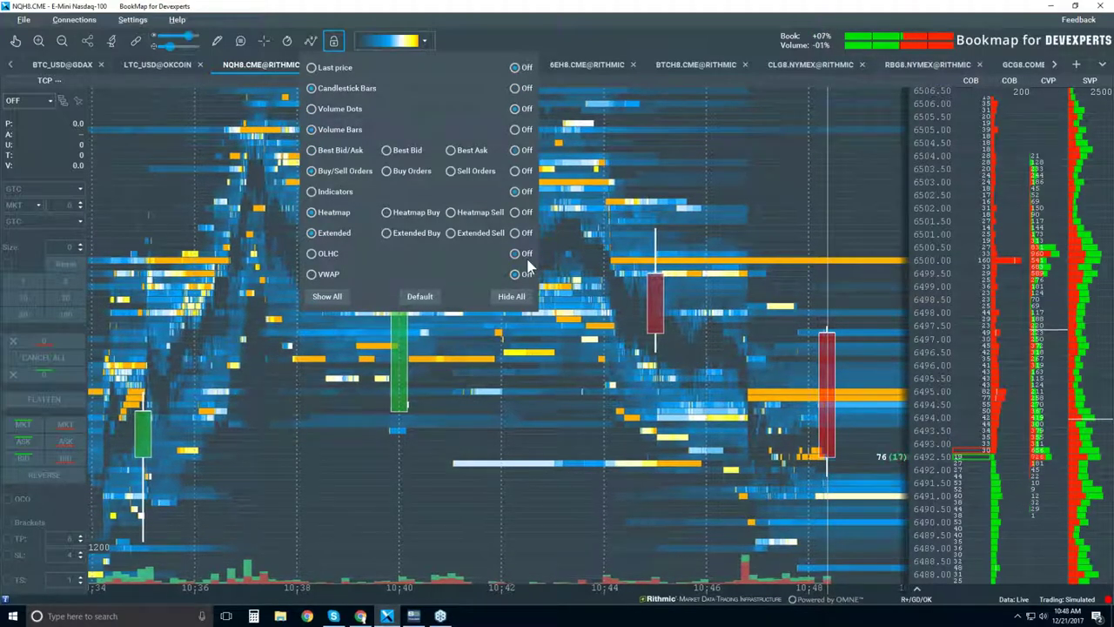
pyautogui.click(515, 233)
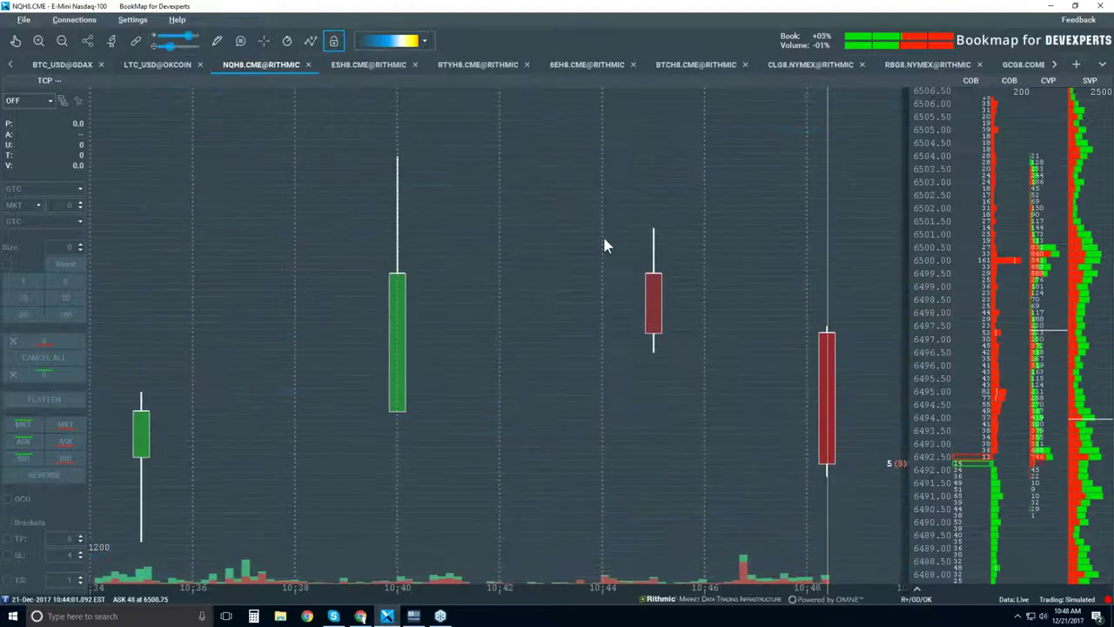
pyautogui.scroll(-5, 535, 196)
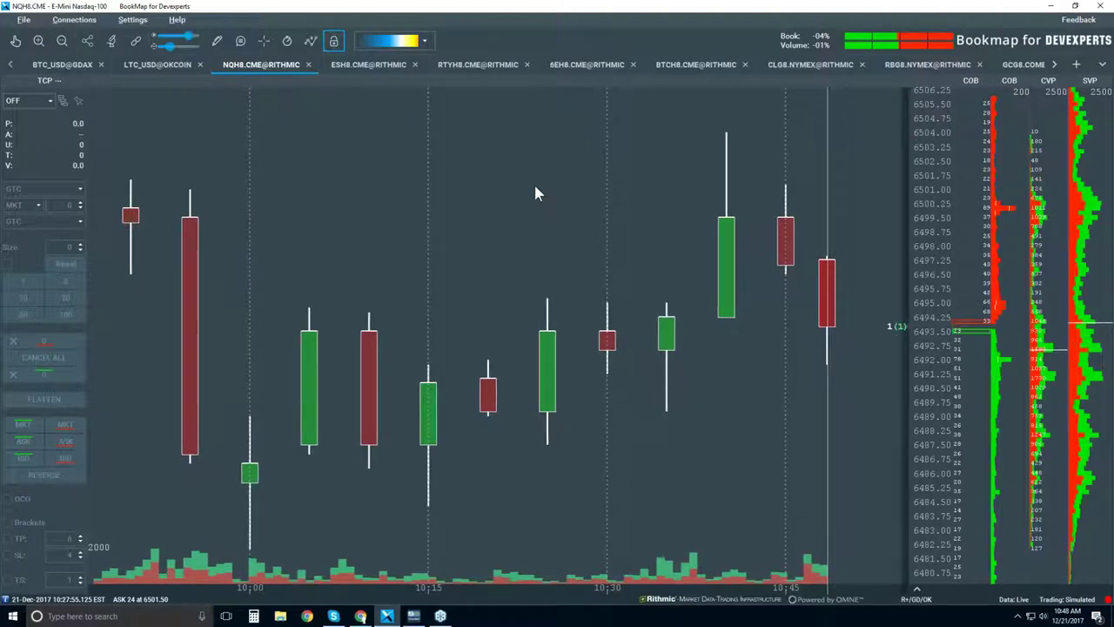
pyautogui.scroll(-3, 535, 194)
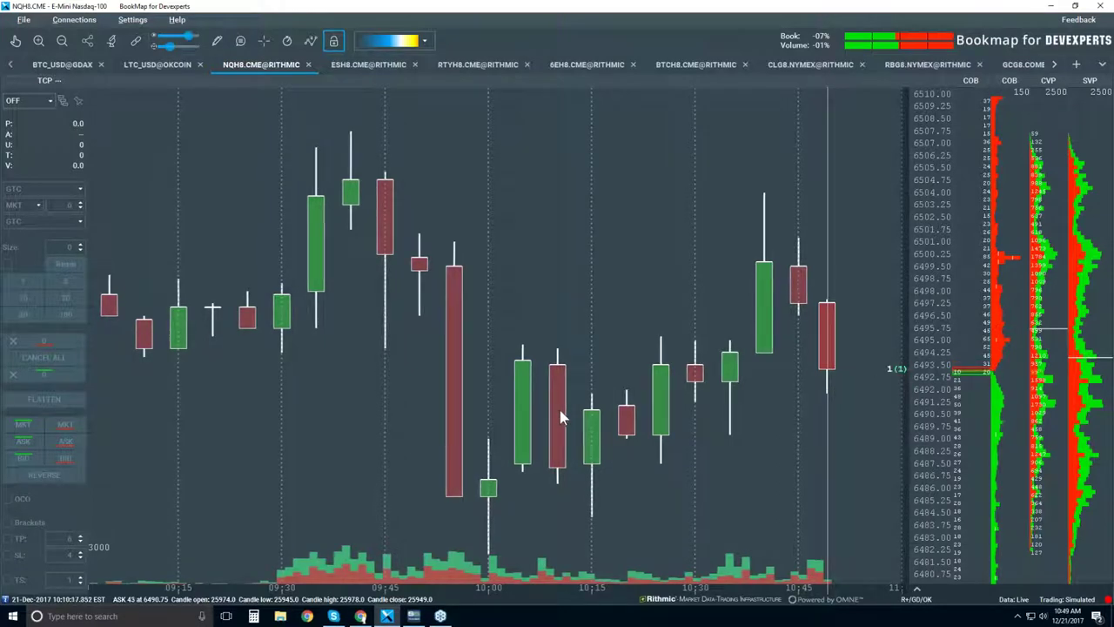
# Step: Overlay the Best Bid/Ask lines on the NQH8 candlesticks
pyautogui.click(309, 41)
pyautogui.click(336, 153)
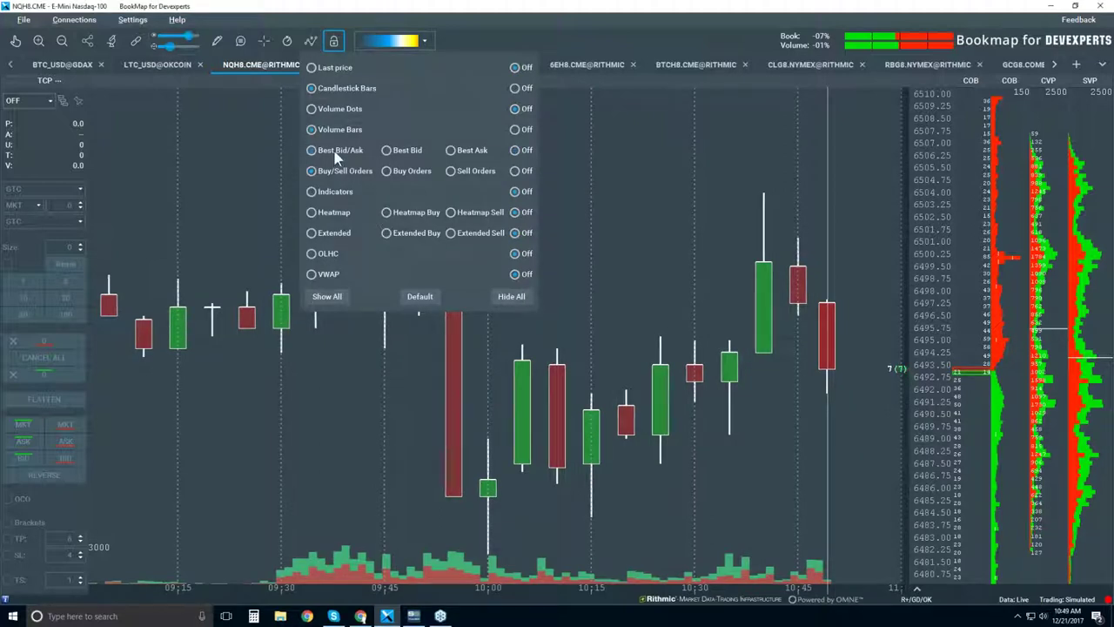
pyautogui.click(607, 182)
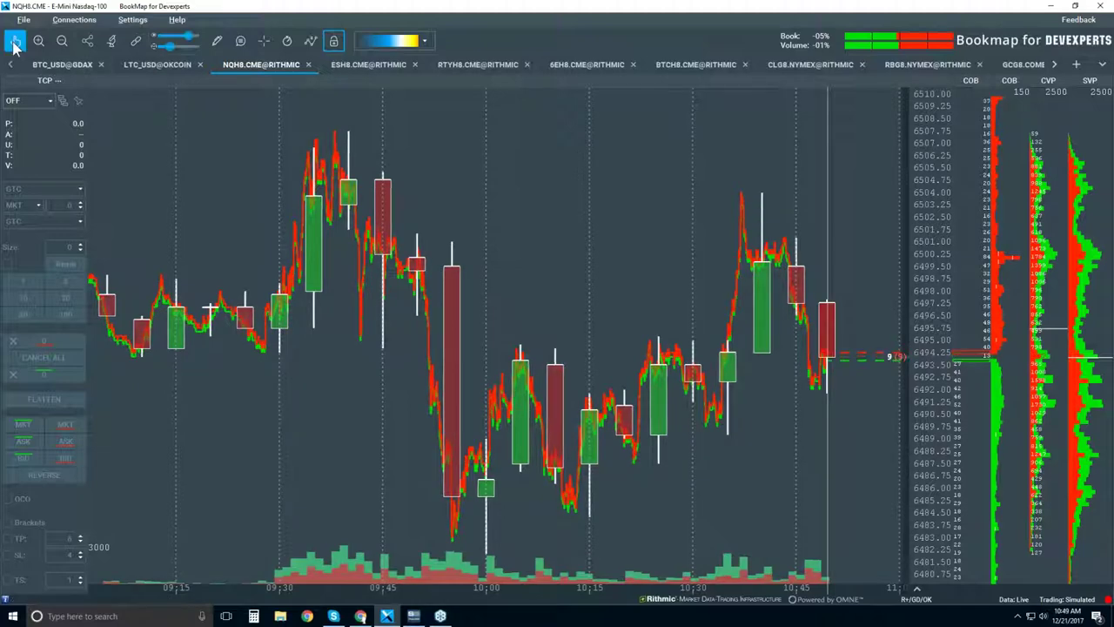
# Step: Add Volume Dots to the NQH8 candlesticks between 09:50 and 10:25 and make the dots smaller
pyautogui.scroll(3, 553, 474)
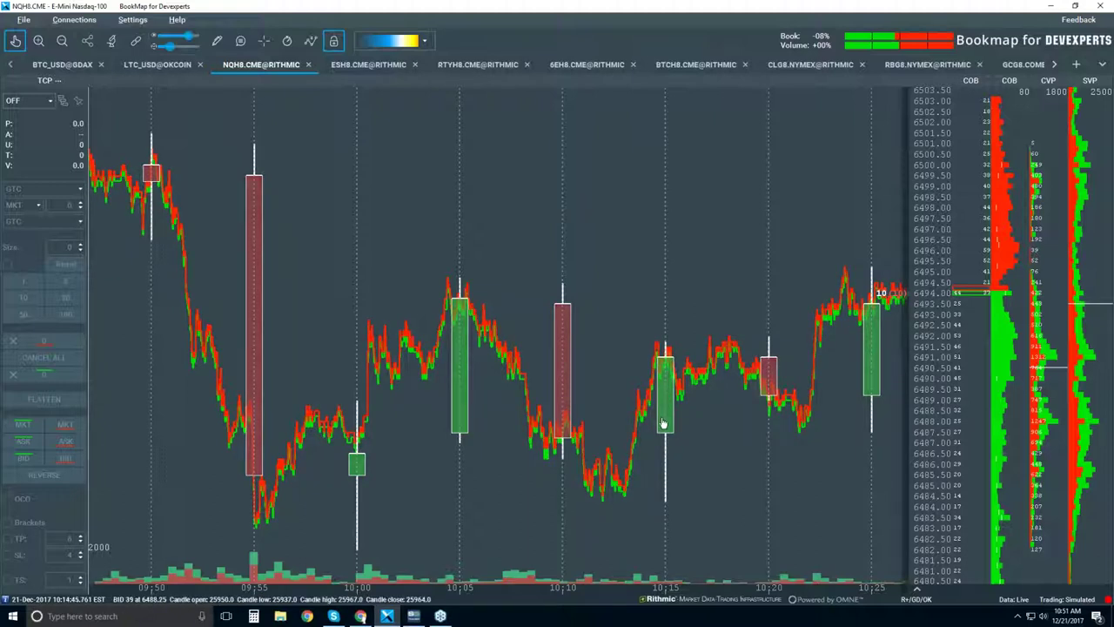
pyautogui.click(311, 40)
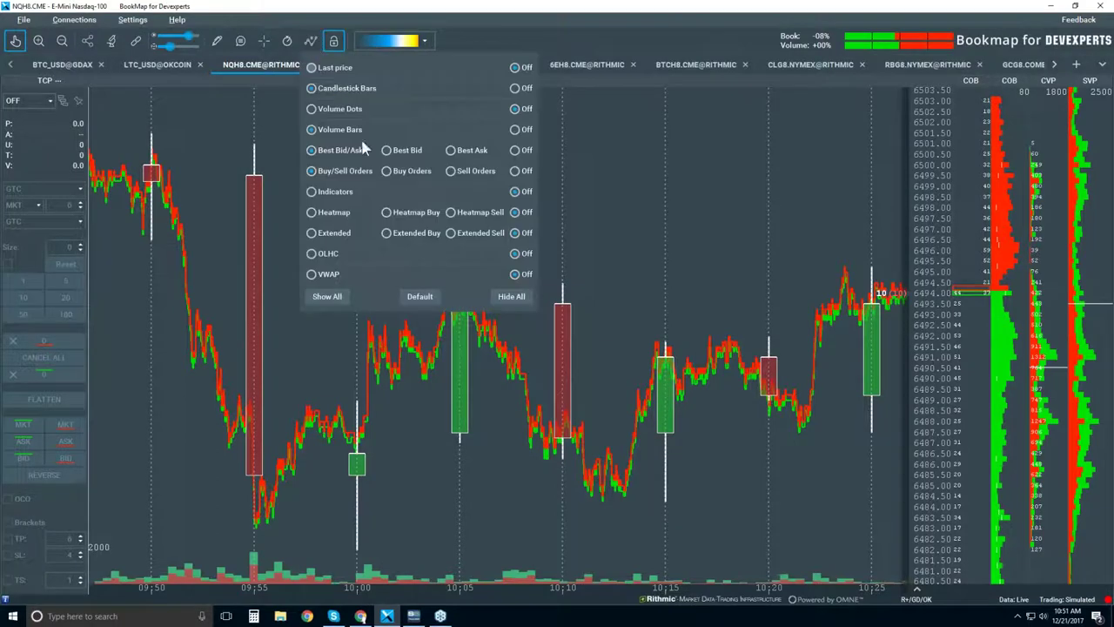
pyautogui.click(331, 109)
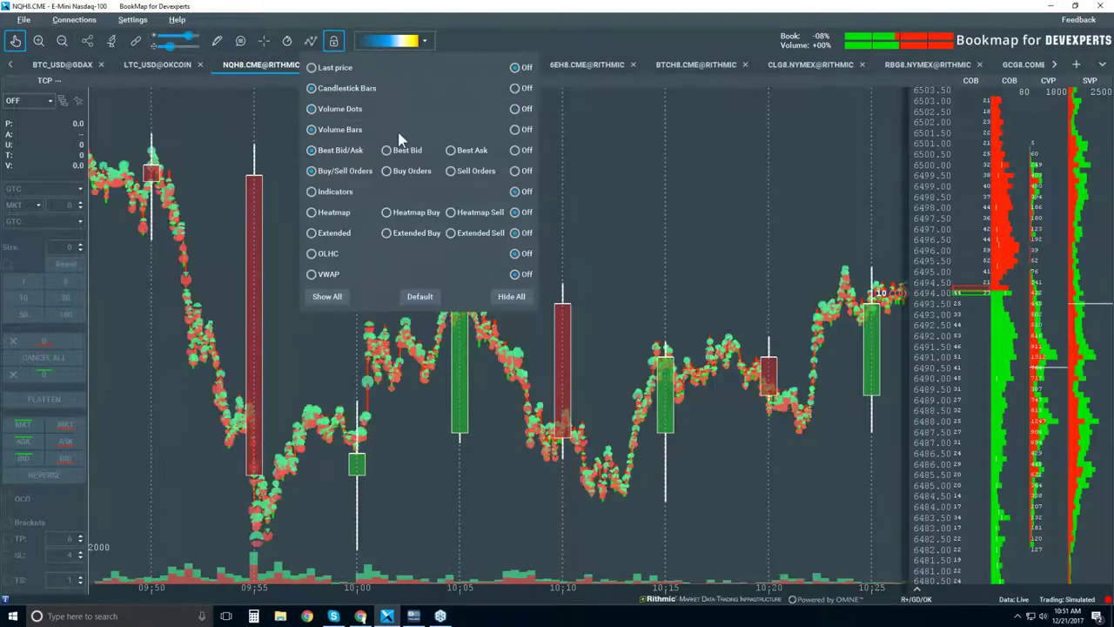
pyautogui.click(616, 386)
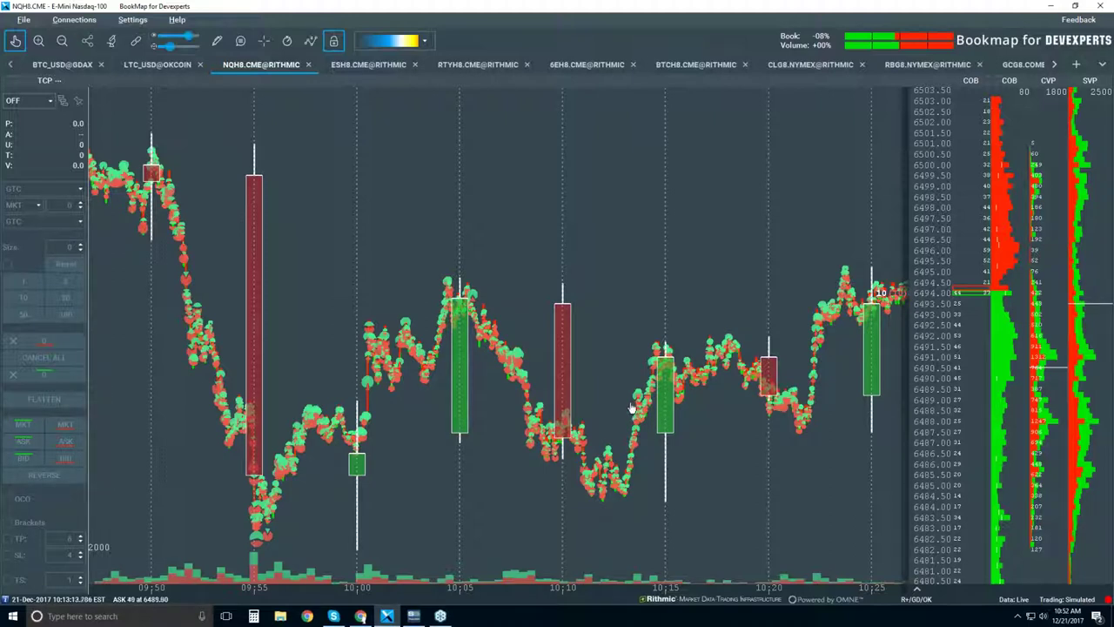
pyautogui.click(176, 46)
pyautogui.moveTo(176, 47); pyautogui.dragTo(174, 52)
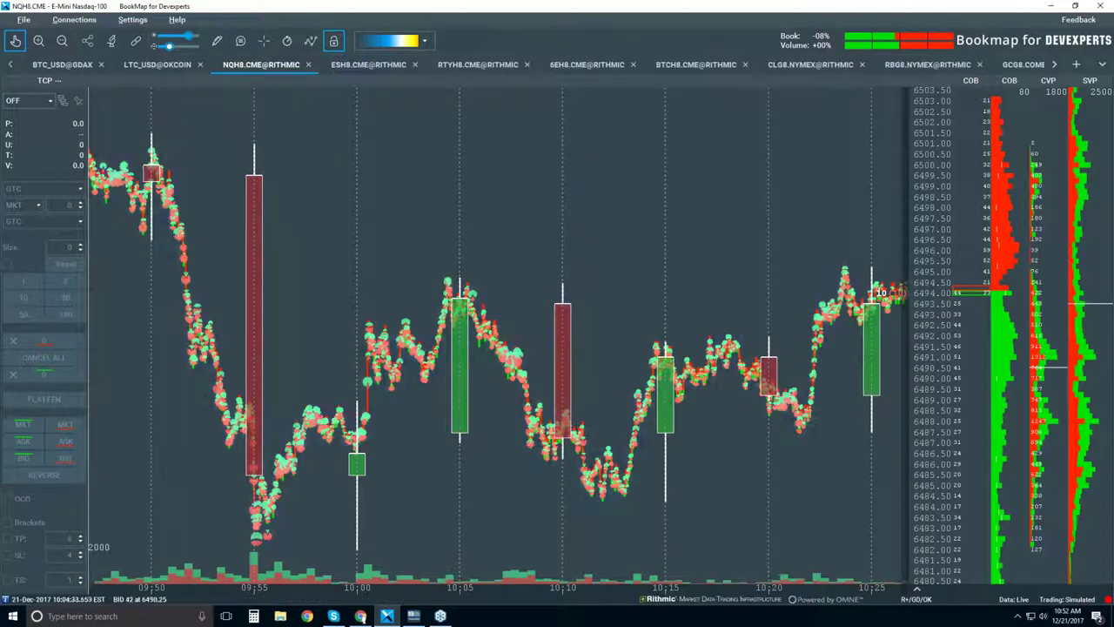
# Step: Examine the best bid and ask movements around 10:12:50 at one-second scale, then compare them with the candles from 09:55 to 10:20
pyautogui.scroll(5, 621, 487)
pyautogui.scroll(5, 626, 431)
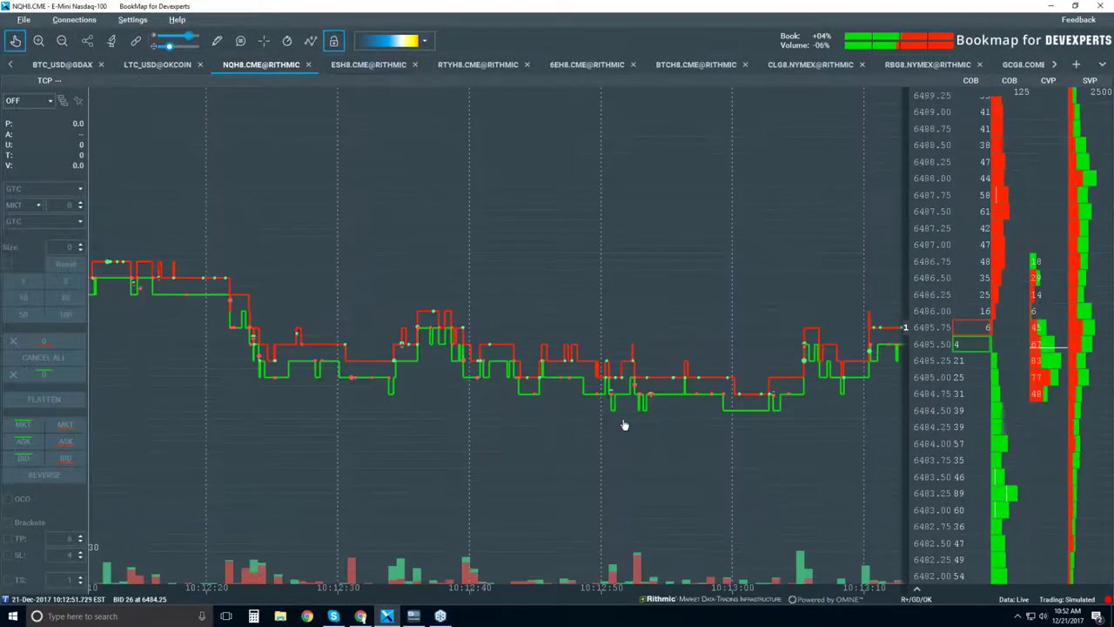
pyautogui.scroll(5, 585, 366)
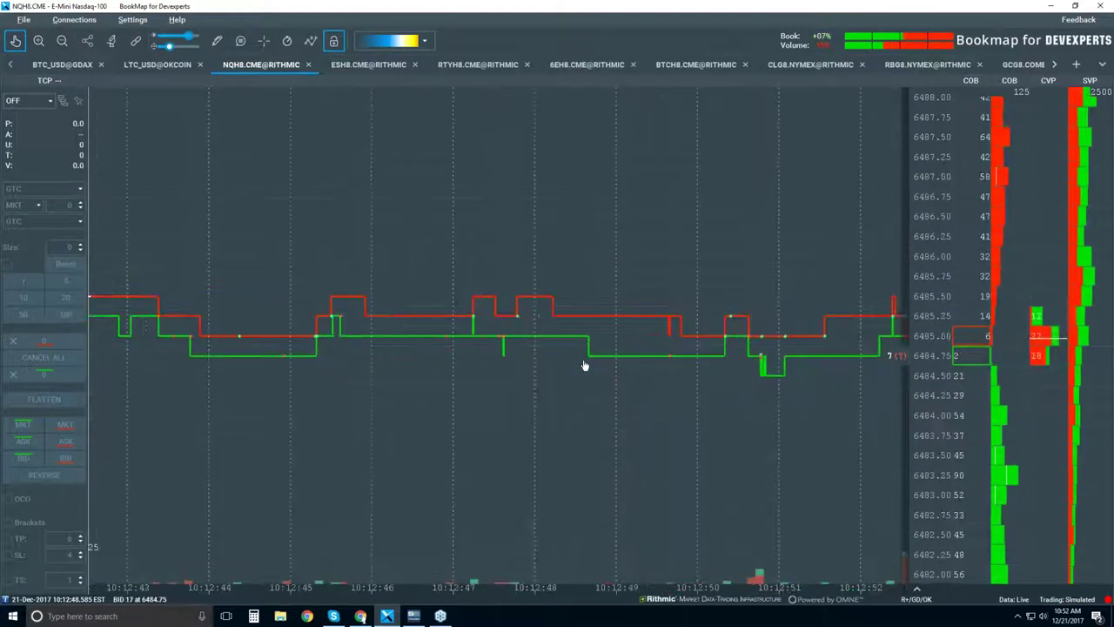
pyautogui.scroll(-2, 585, 367)
pyautogui.scroll(-2, 585, 365)
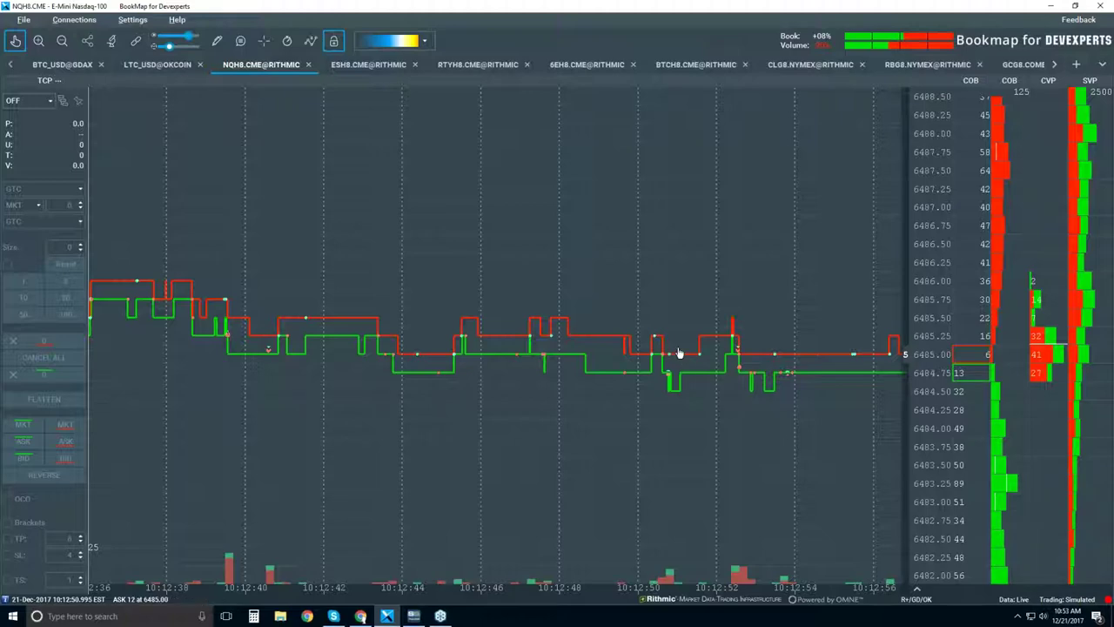
pyautogui.scroll(-3, 680, 353)
pyautogui.scroll(-3, 679, 352)
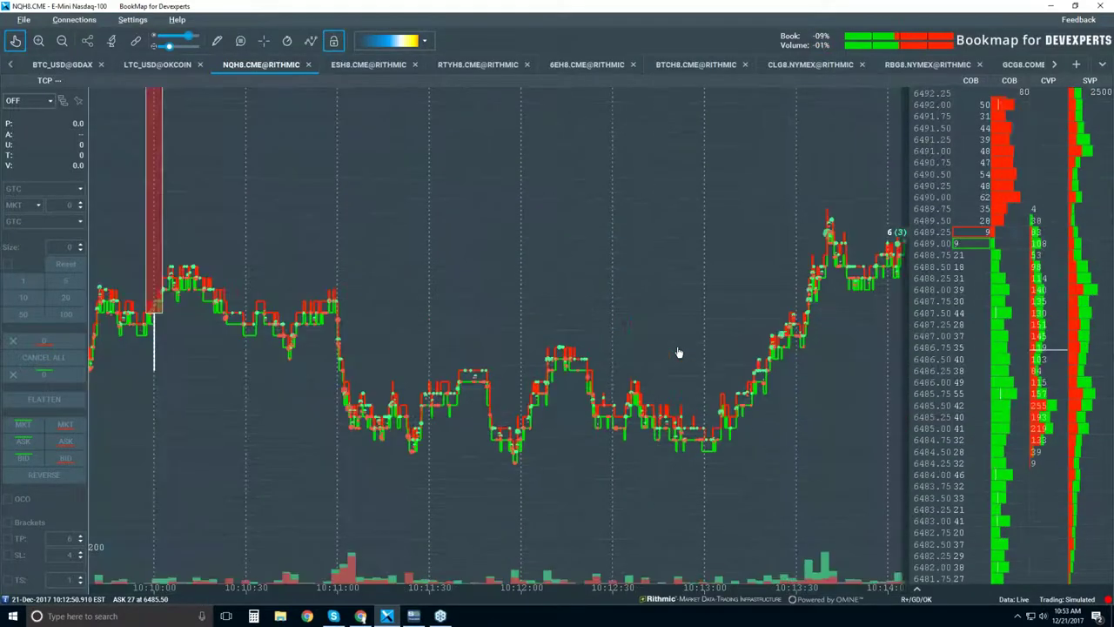
pyautogui.scroll(-4, 679, 352)
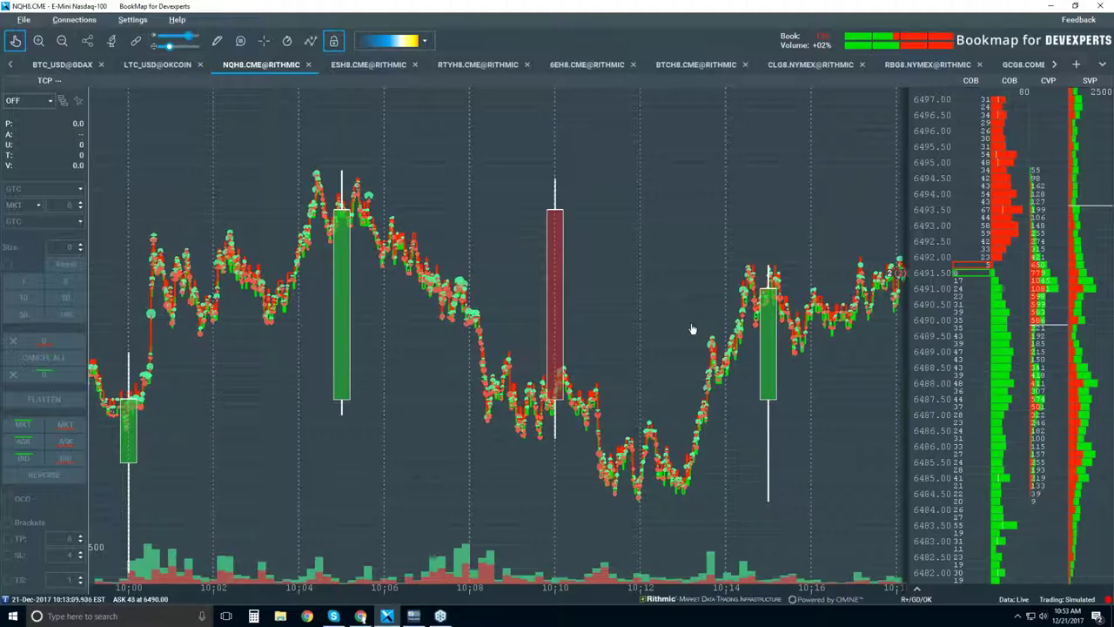
pyautogui.scroll(-3, 697, 325)
pyautogui.scroll(3, 698, 326)
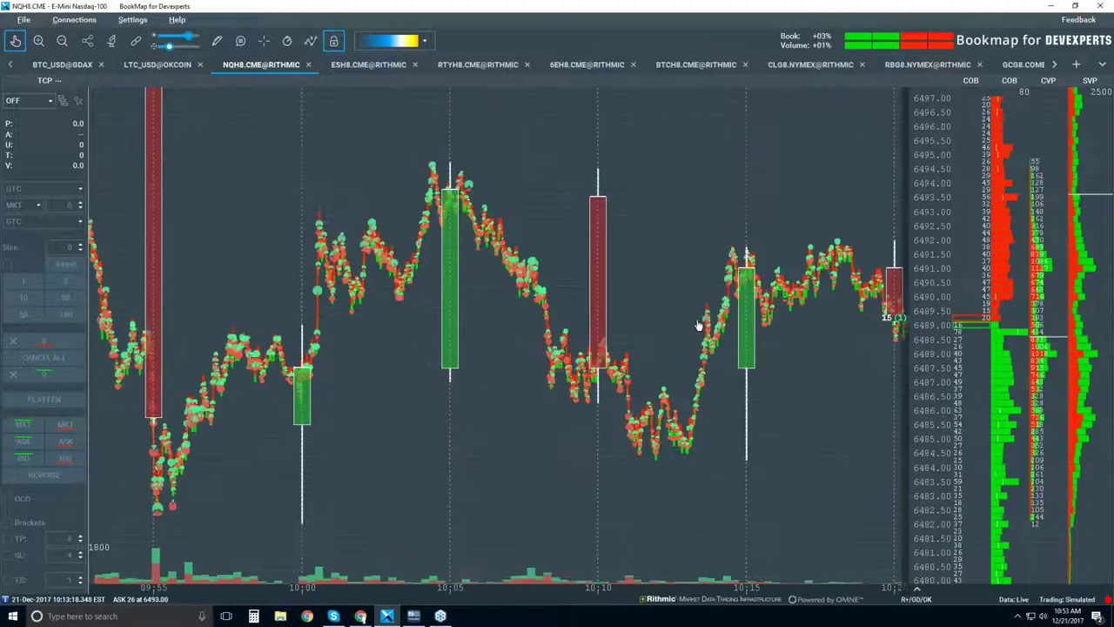
# Step: Enlarge the volume dots and focus the chart on the price rise around 10:13:34
pyautogui.click(175, 46)
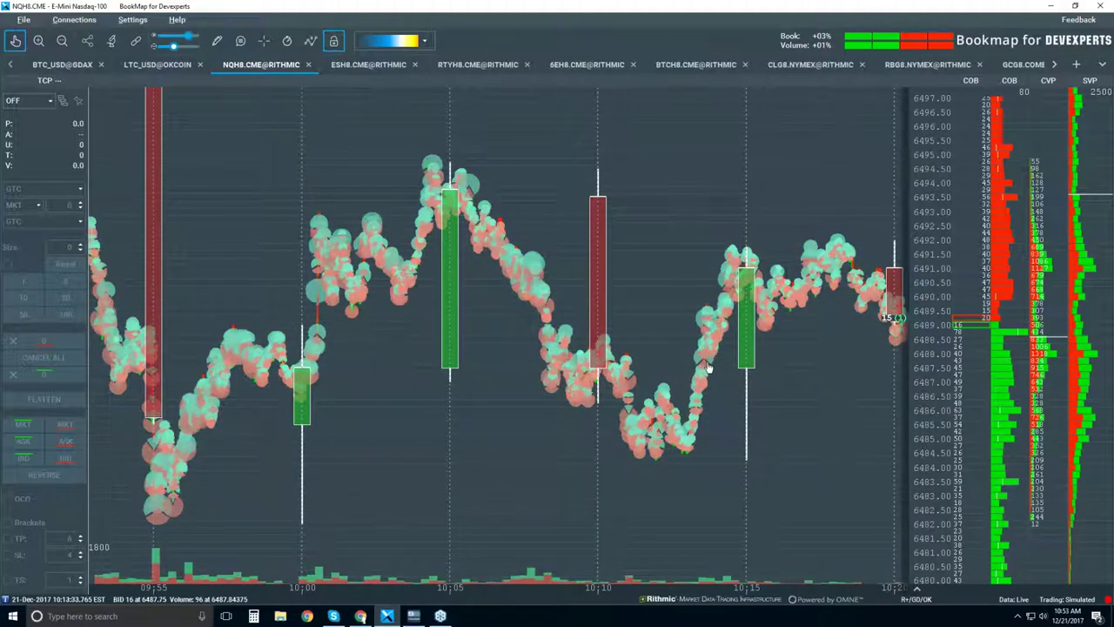
pyautogui.scroll(3, 710, 368)
pyautogui.scroll(4, 693, 376)
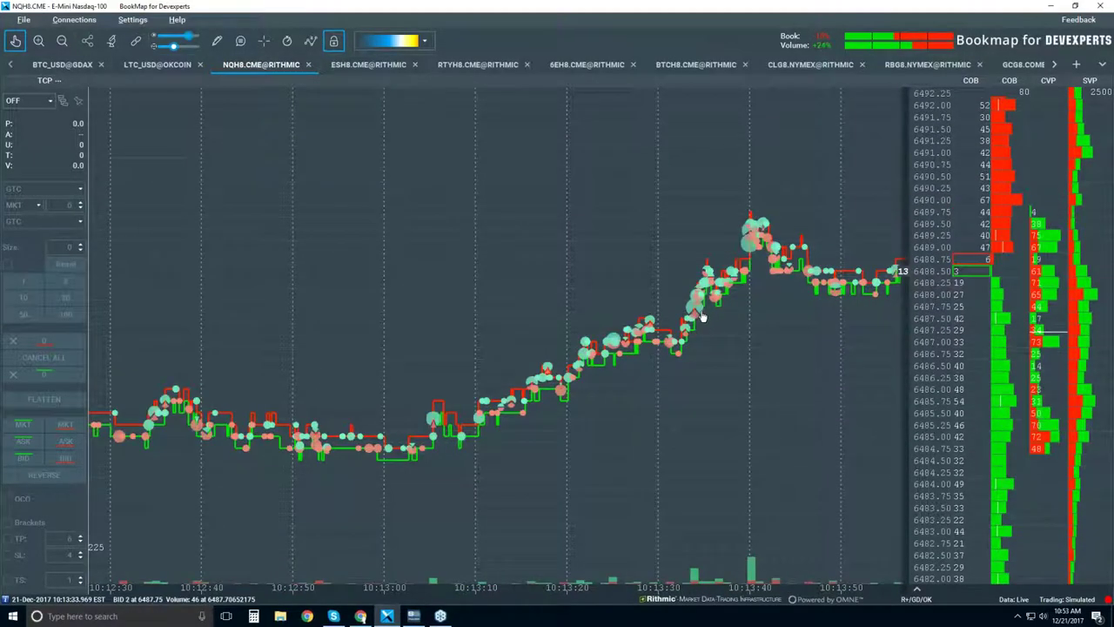
pyautogui.scroll(2, 696, 316)
pyautogui.scroll(2, 689, 316)
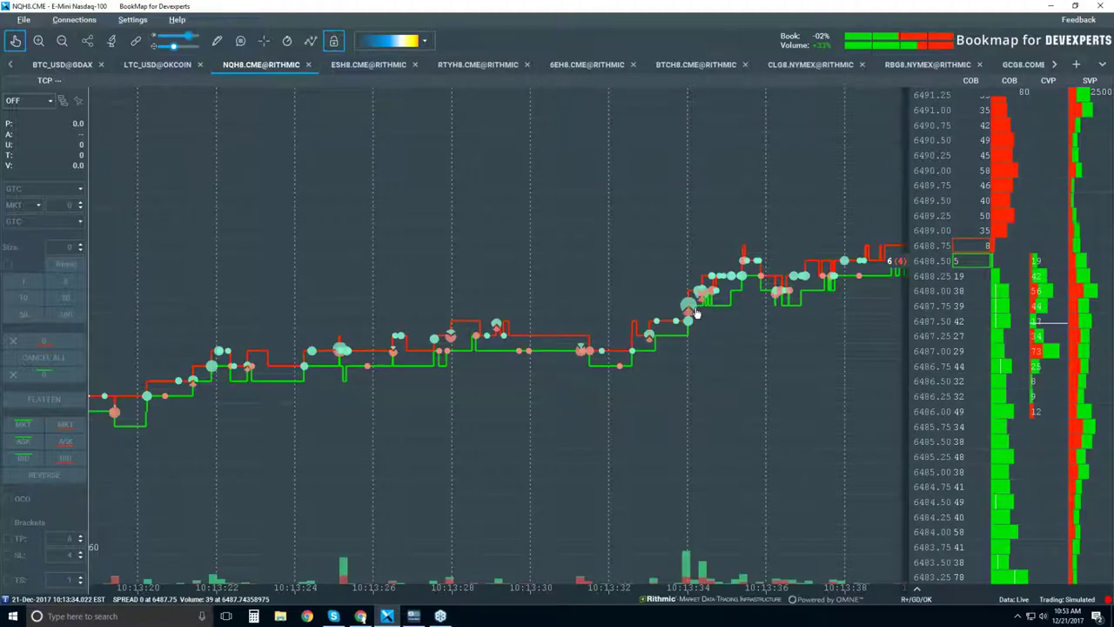
# Step: Examine the trades at 6487.75 just after 10:13:34 at microsecond scale, down to one individual volume dot
pyautogui.scroll(5, 696, 316)
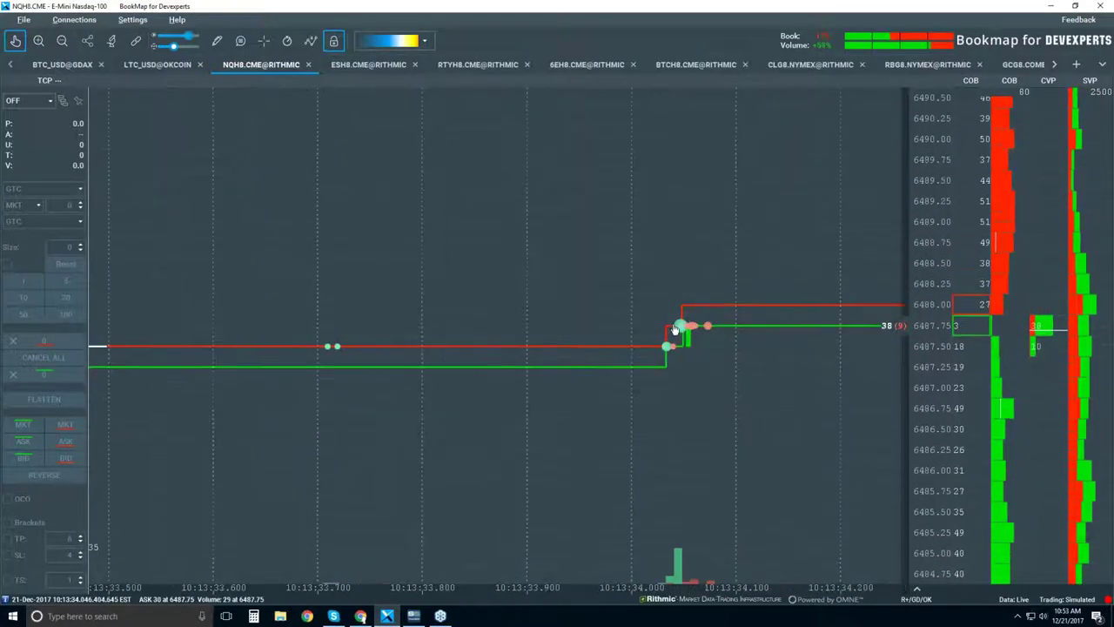
pyautogui.scroll(3, 703, 331)
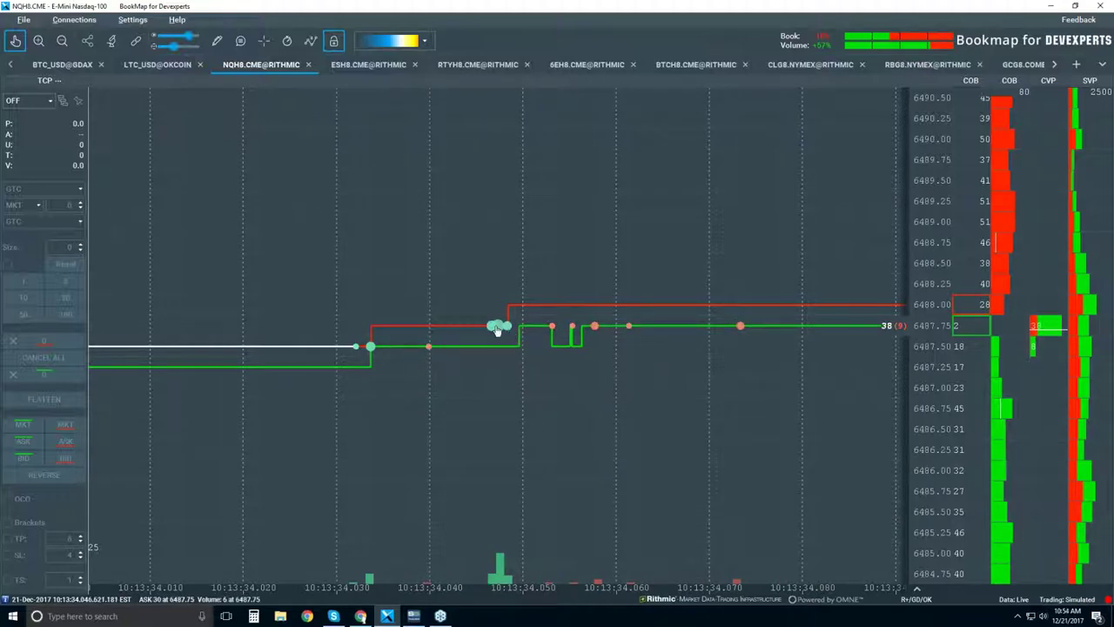
pyautogui.scroll(2, 501, 336)
pyautogui.scroll(5, 494, 335)
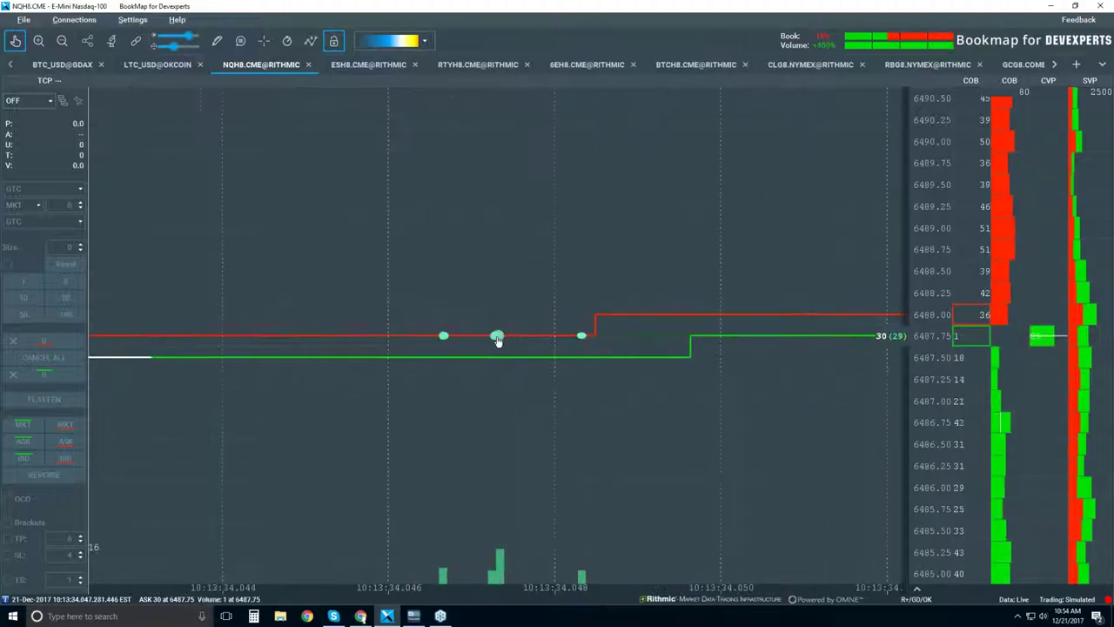
pyautogui.scroll(4, 496, 336)
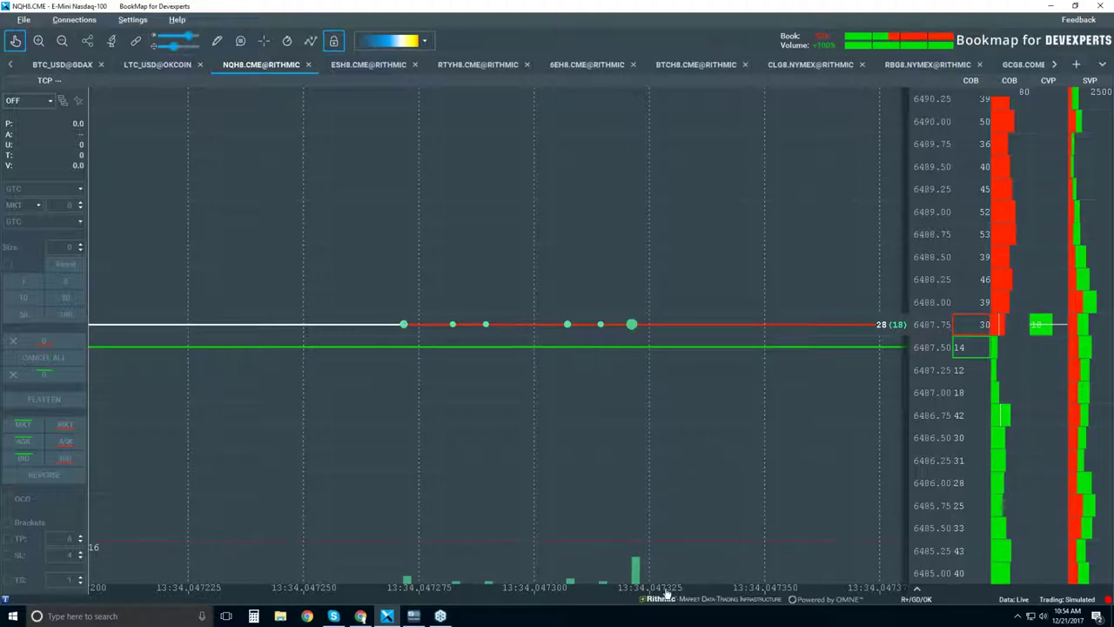
pyautogui.scroll(6, 631, 325)
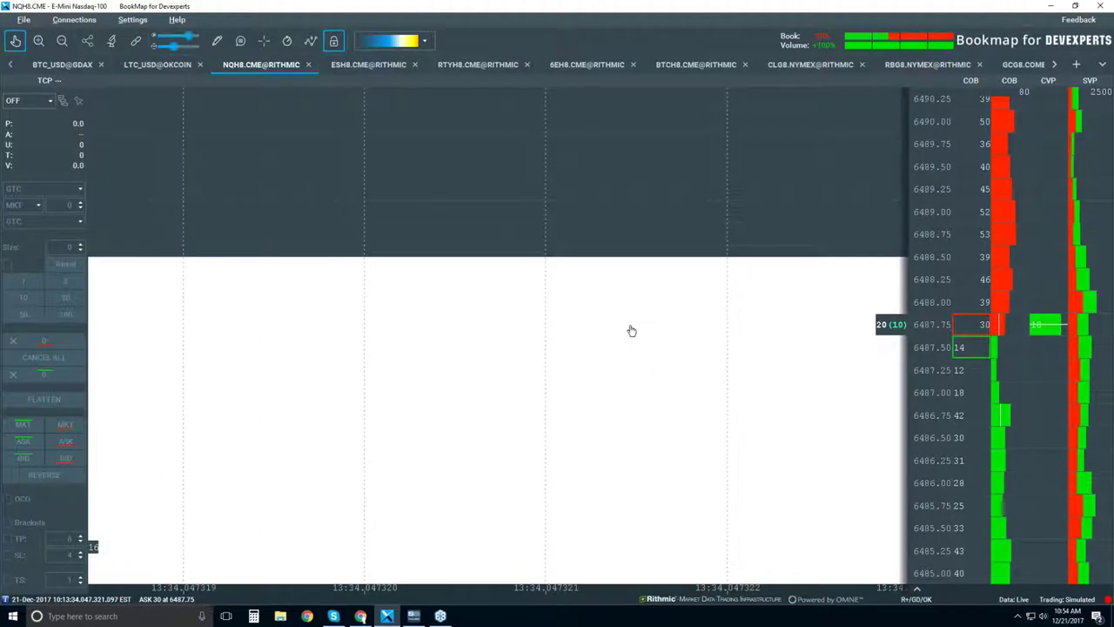
pyautogui.scroll(4, 586, 330)
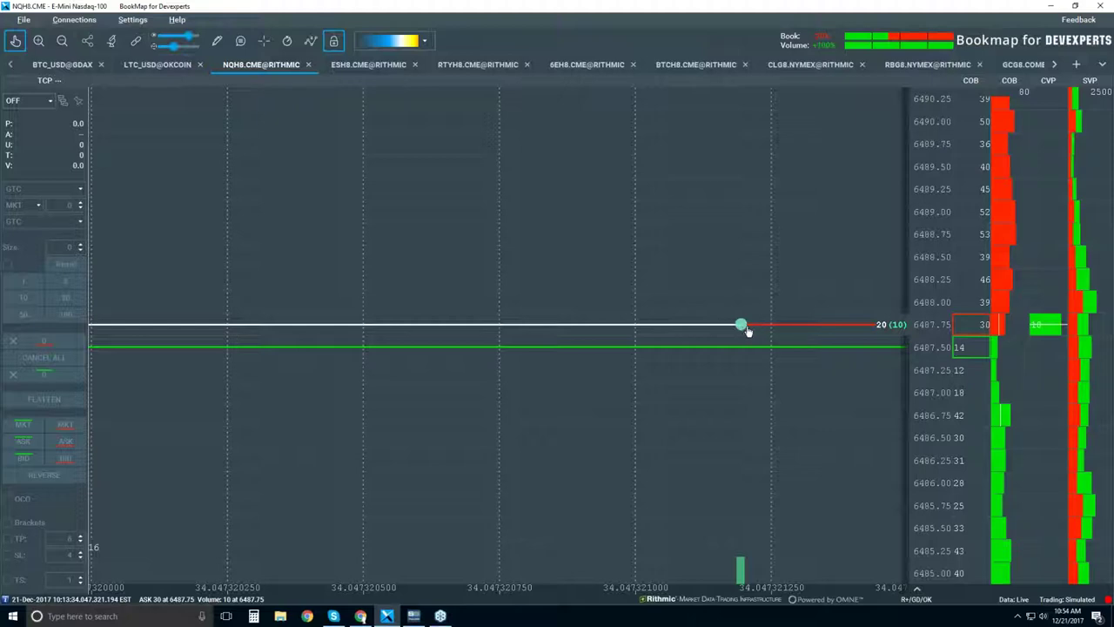
# Step: Turn on the data tooltip for the NQH8 chart
pyautogui.click(287, 41)
pyautogui.click(309, 63)
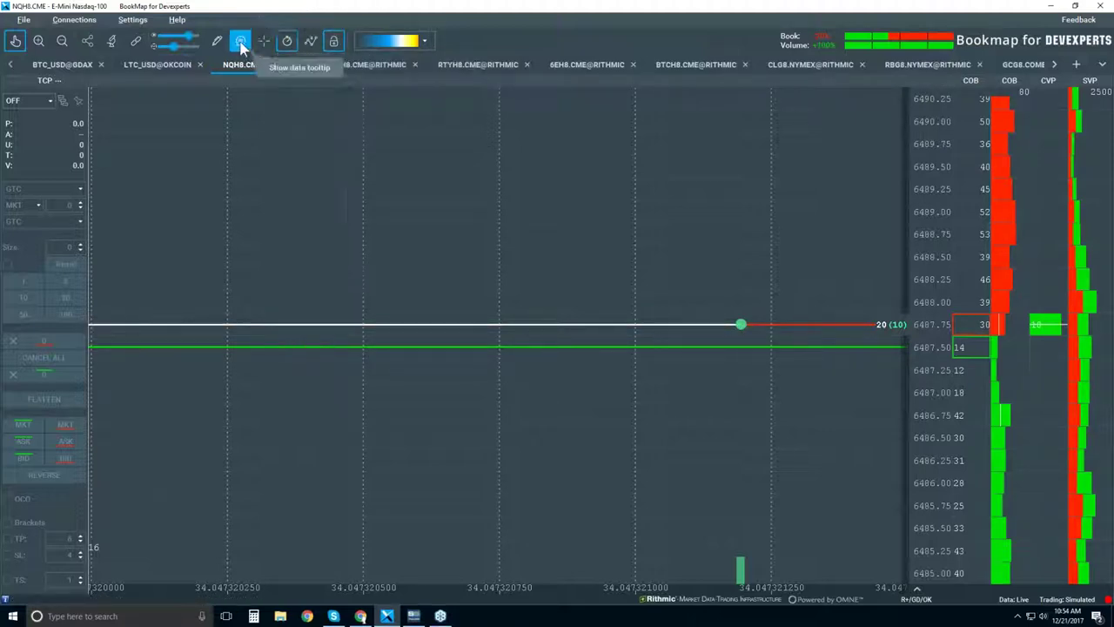
pyautogui.click(240, 41)
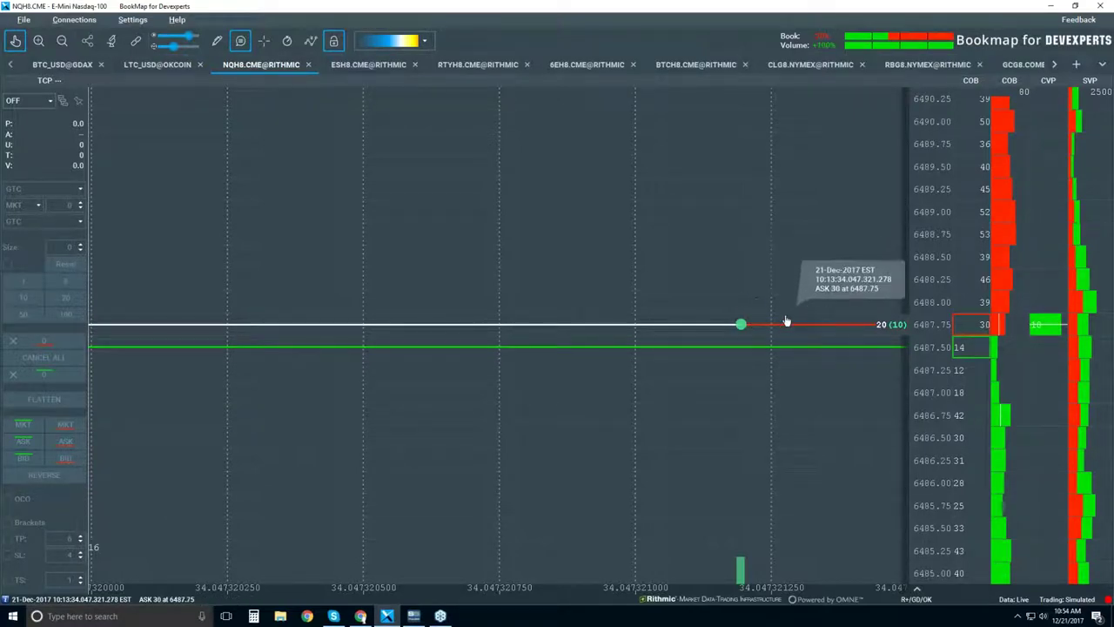
# Step: Examine the trades and best bid/ask around 10:13:34 with the data tooltip, widening from microsecond to two-second scale
pyautogui.scroll(-5, 783, 323)
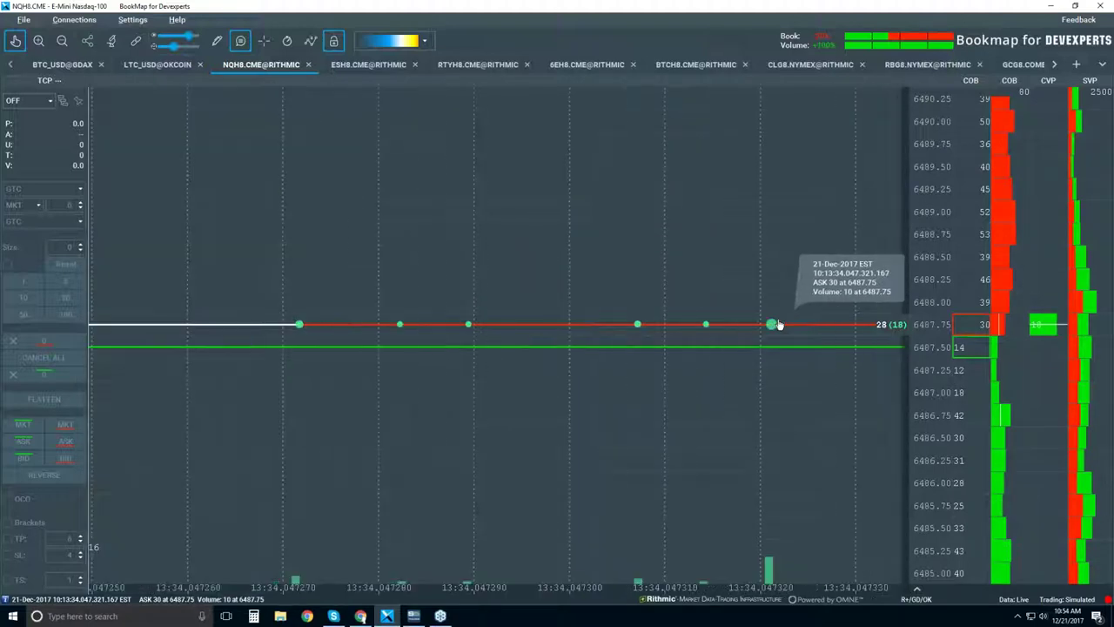
pyautogui.scroll(-10, 779, 324)
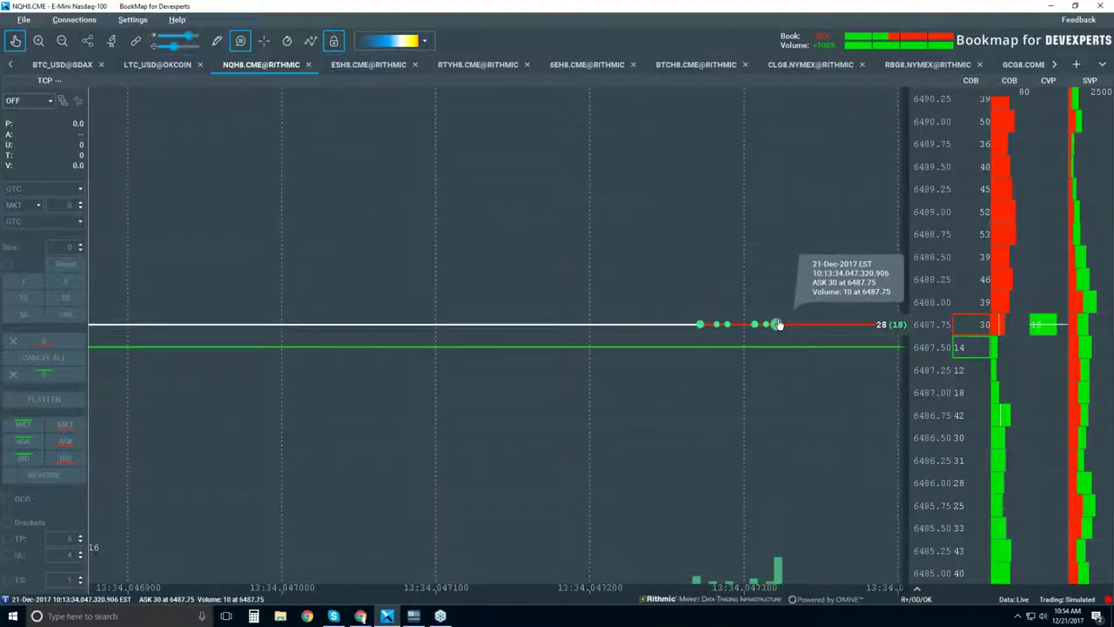
pyautogui.scroll(-5, 777, 325)
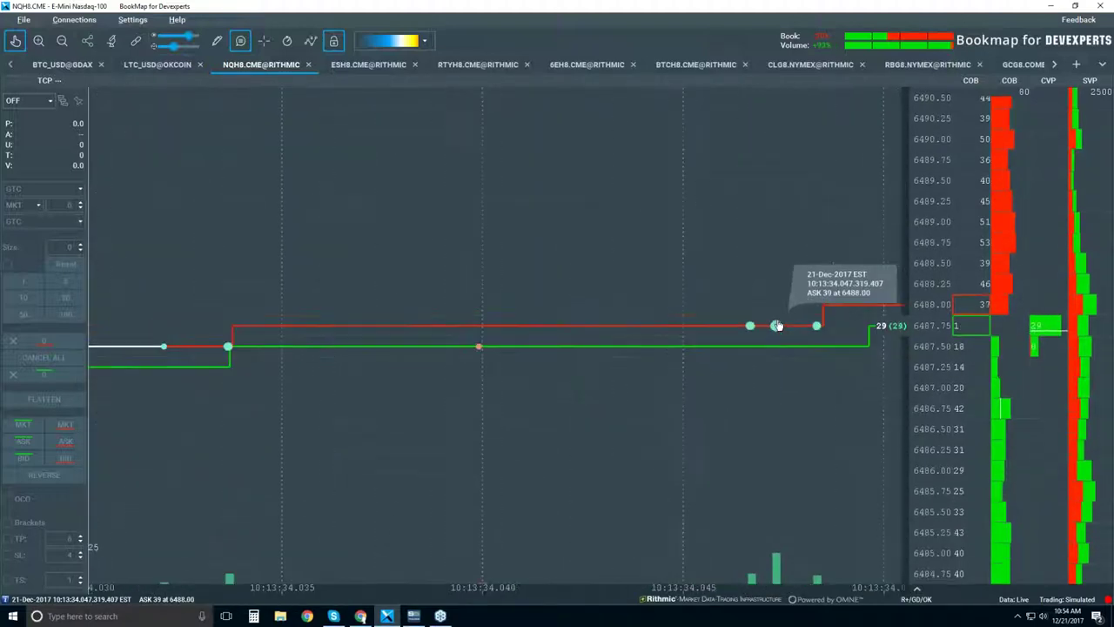
pyautogui.scroll(-6, 776, 331)
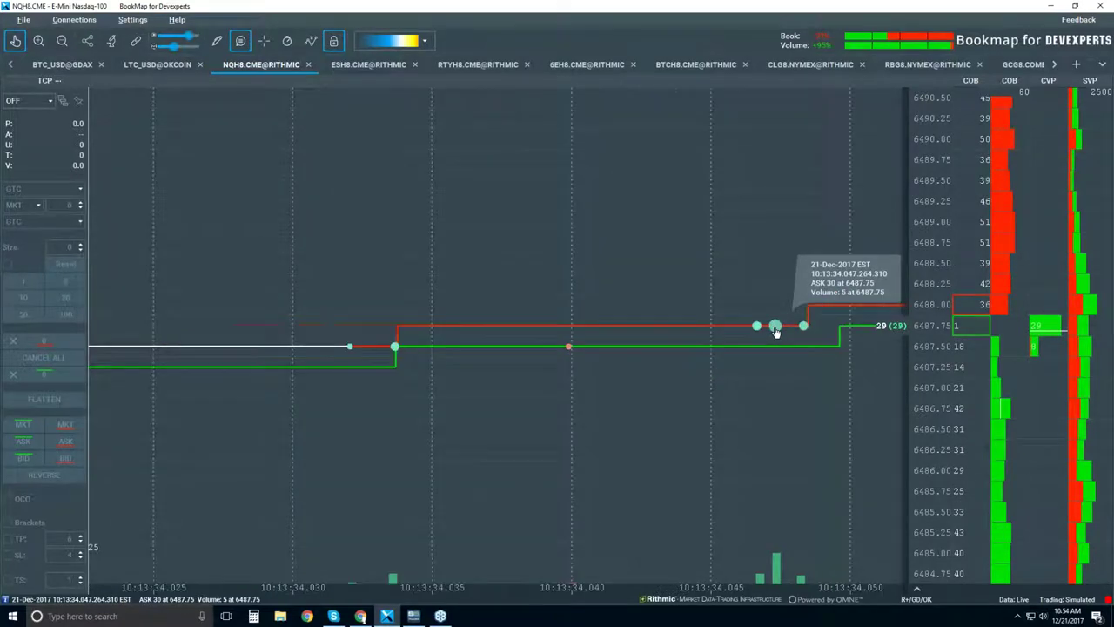
pyautogui.scroll(-3, 775, 331)
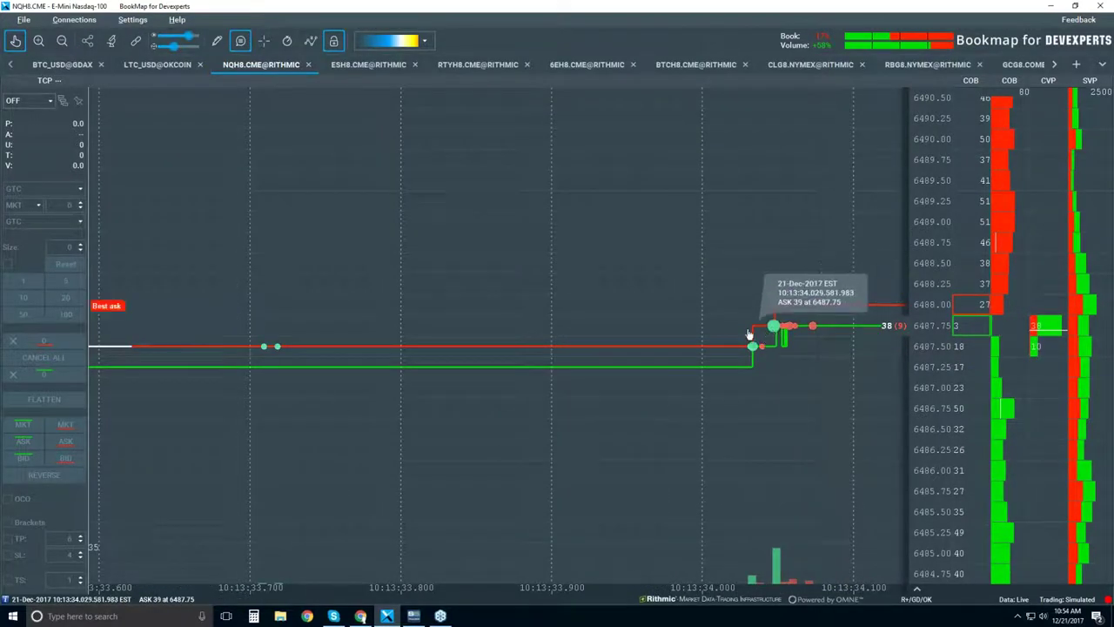
pyautogui.scroll(-3, 742, 268)
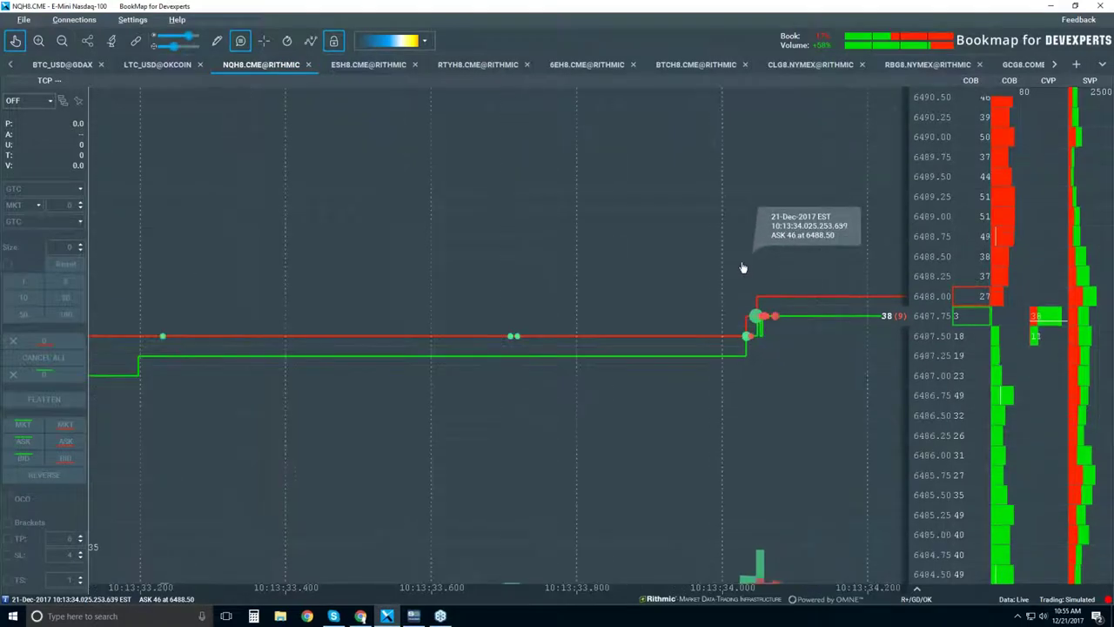
pyautogui.scroll(-3, 743, 267)
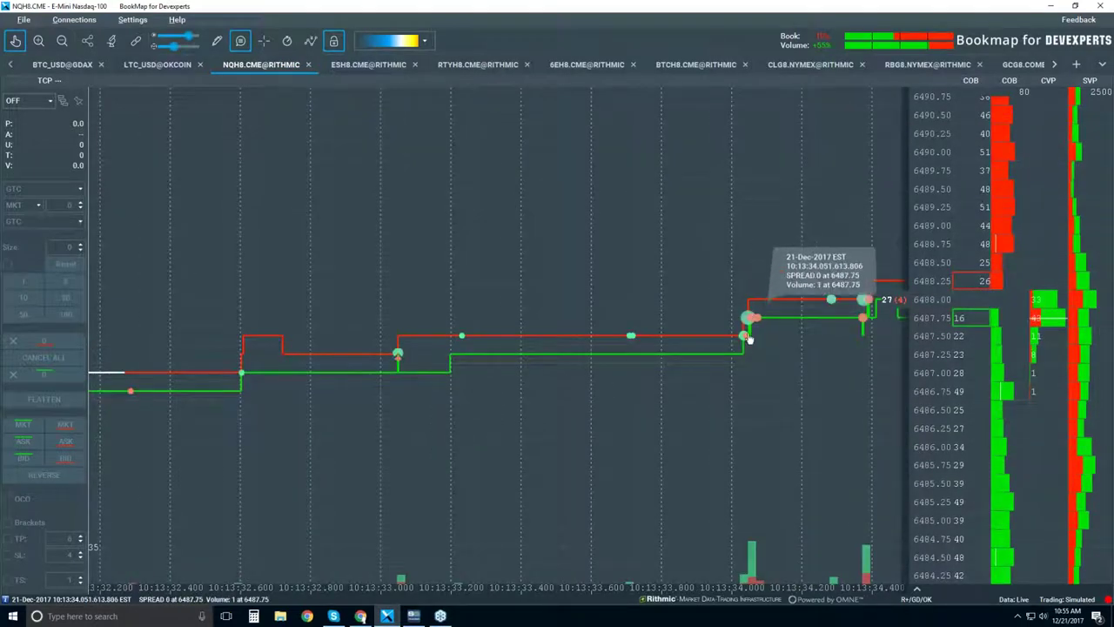
pyautogui.scroll(-10, 787, 398)
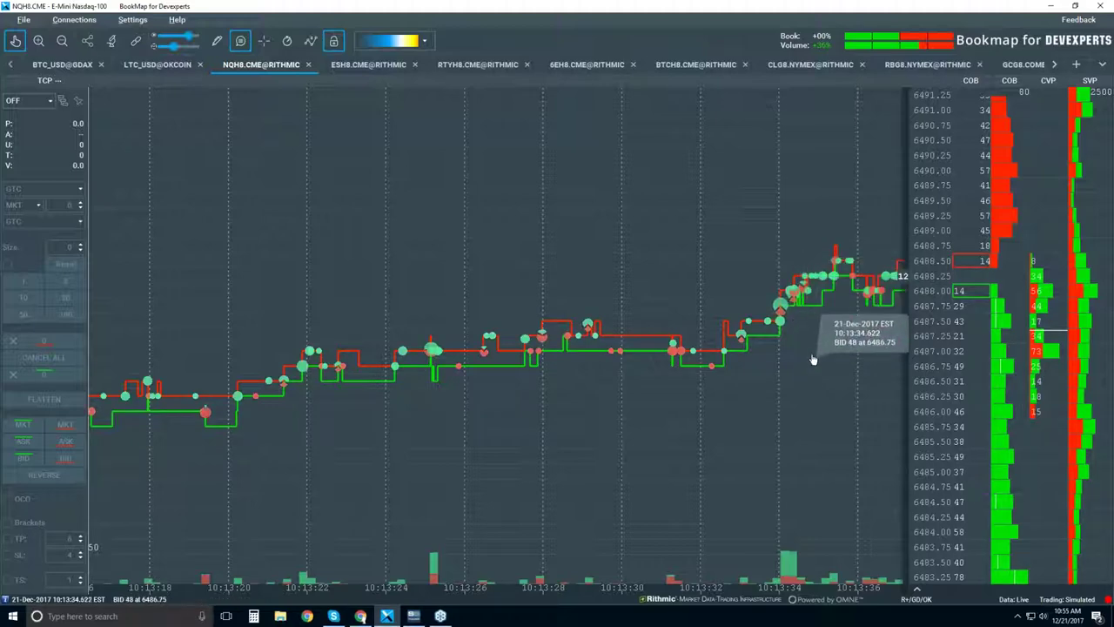
# Step: Return the NQH8 chart to the live price and make the volume dots smaller across 10:35 to 10:55
pyautogui.click(12, 42)
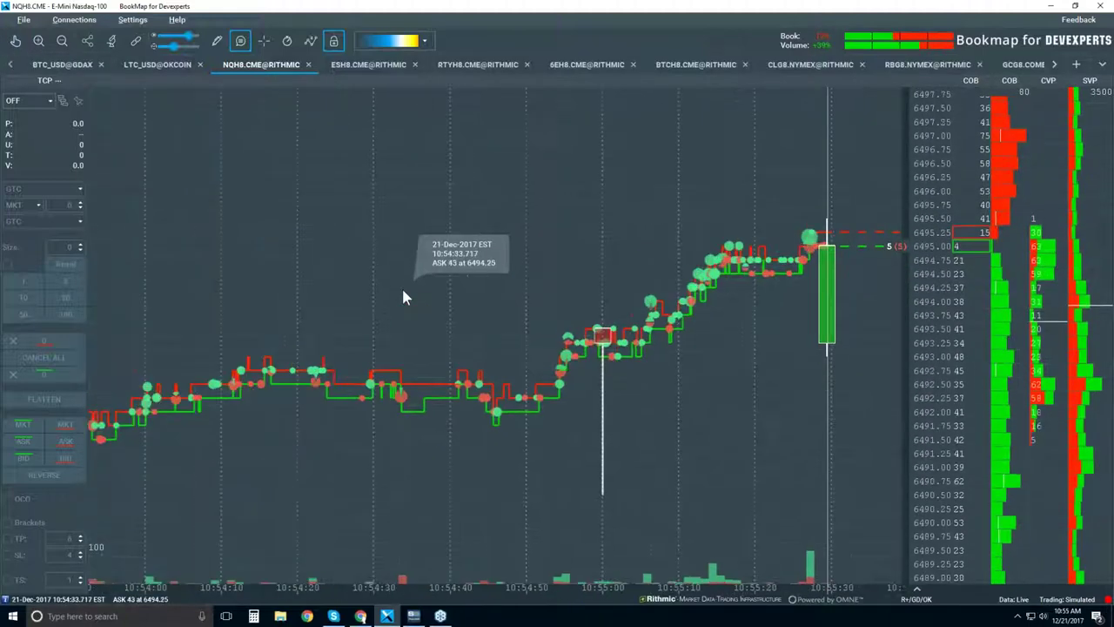
pyautogui.scroll(-4, 401, 297)
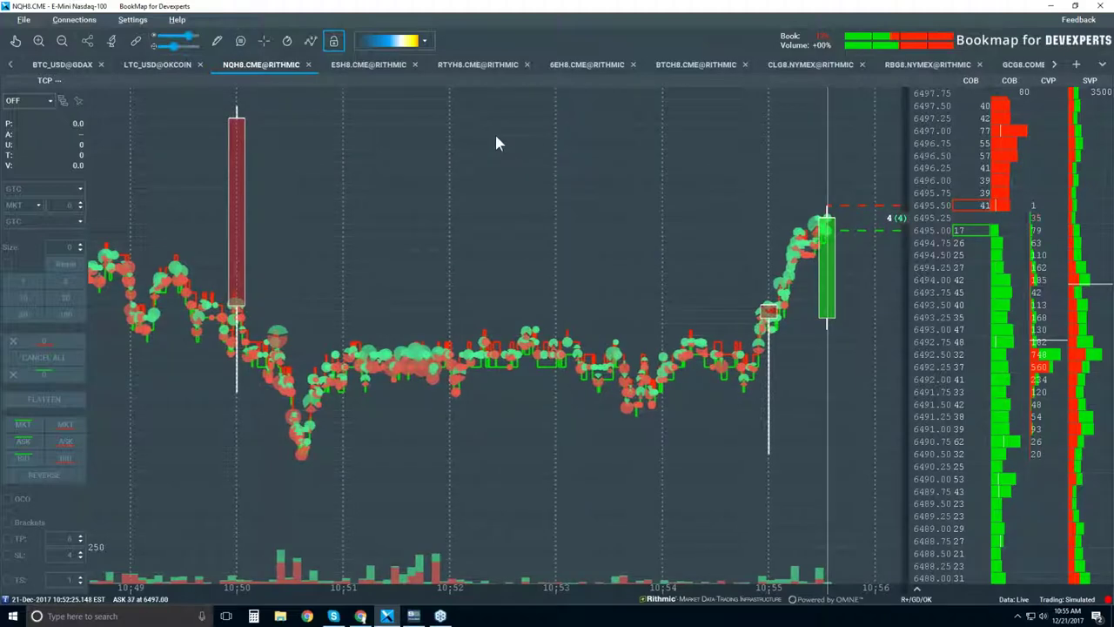
pyautogui.scroll(-3, 497, 139)
pyautogui.scroll(-3, 497, 142)
pyautogui.moveTo(178, 45); pyautogui.dragTo(167, 47)
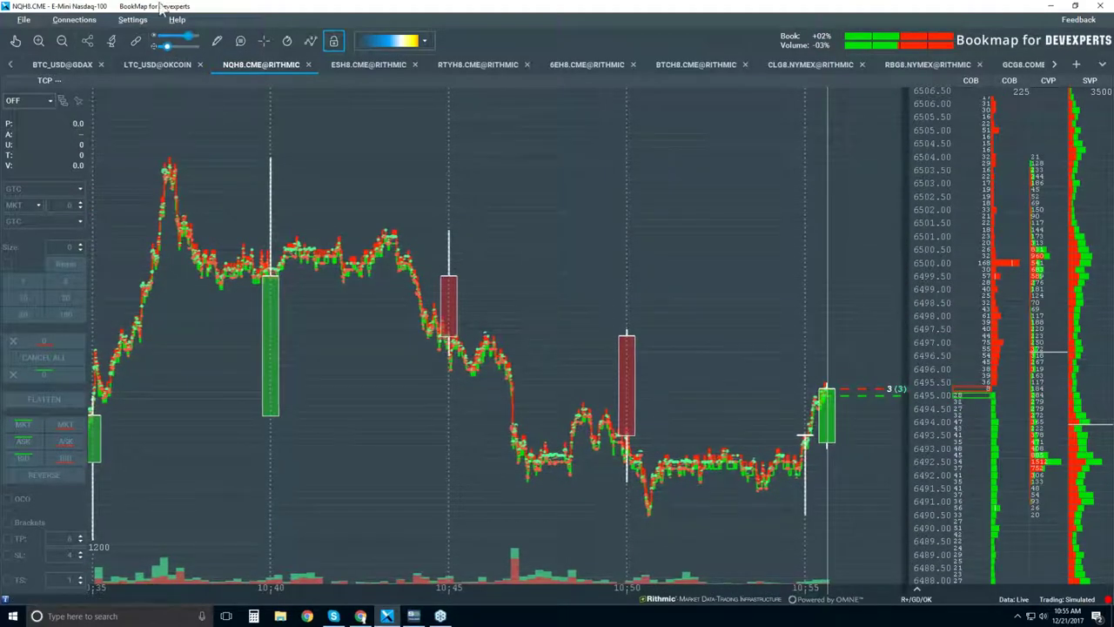
# Step: Turn on the Heatmap for the NQH8 candlesticks from about 10:44 to 10:58
pyautogui.scroll(-5, 577, 223)
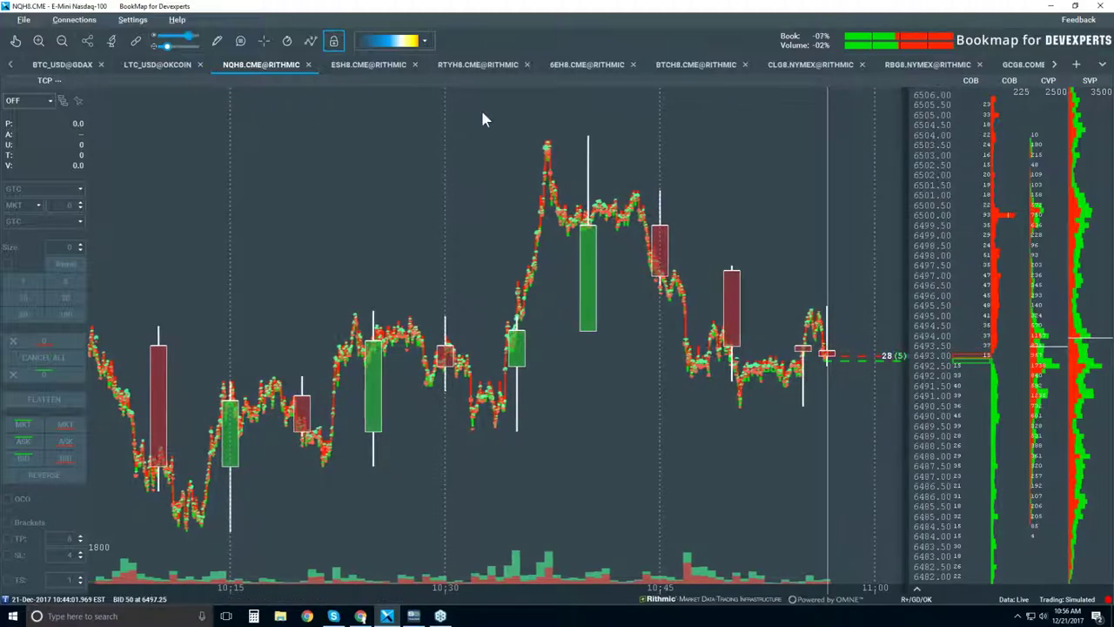
pyautogui.scroll(5, 788, 287)
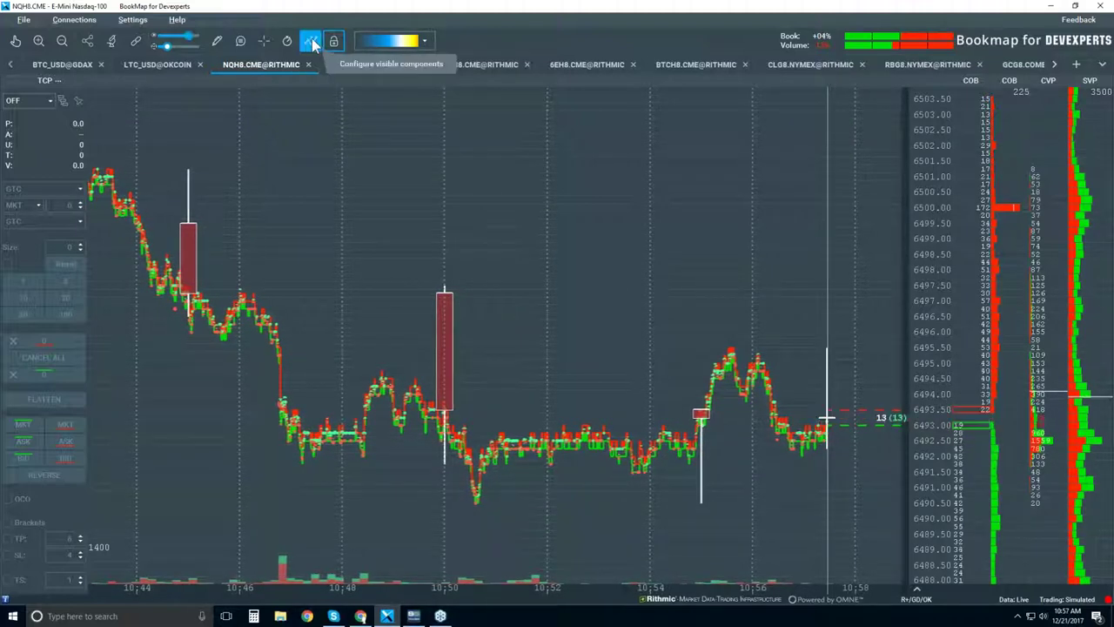
pyautogui.click(359, 41)
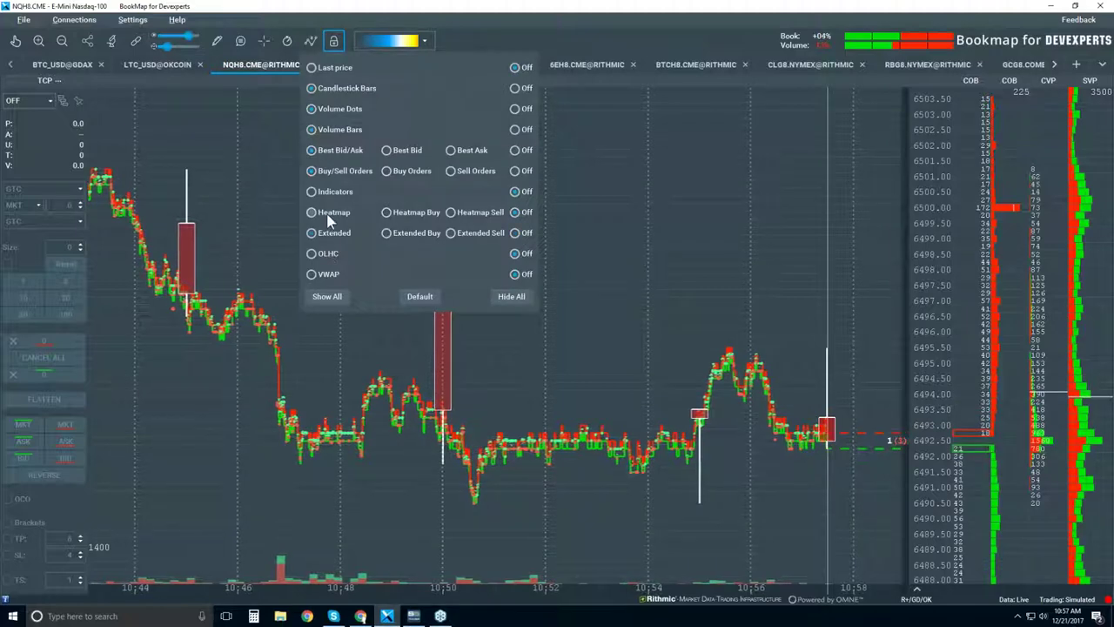
pyautogui.click(326, 232)
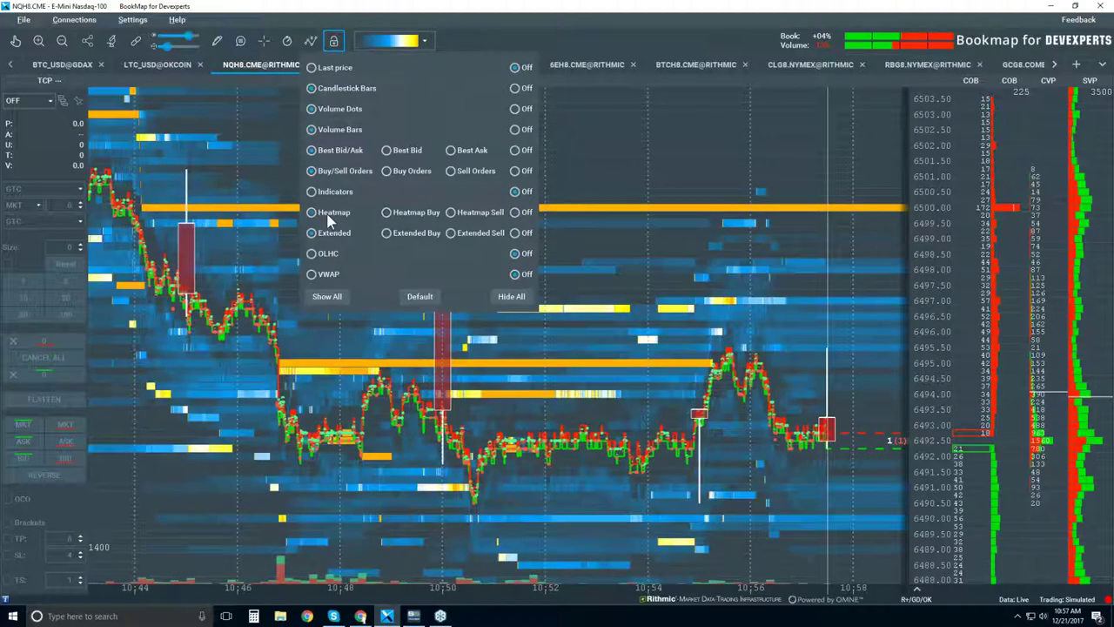
pyautogui.click(982, 358)
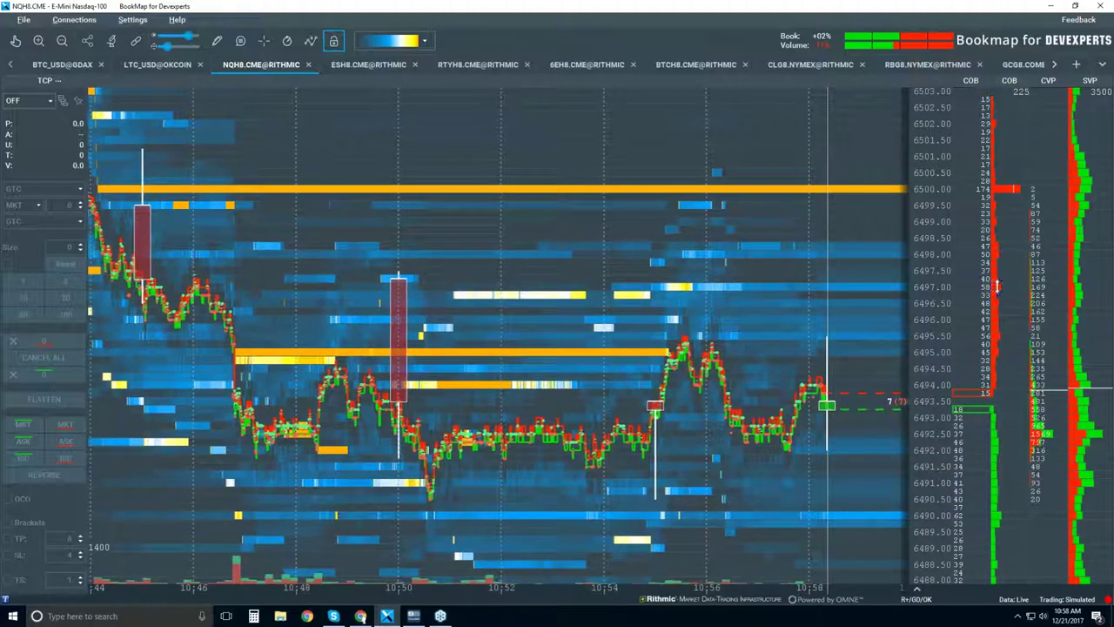
# Step: Examine the heatmap liquidity around the candlesticks, from the 10:46 to 11:00 range out to the session since 09:00
pyautogui.scroll(1, 997, 287)
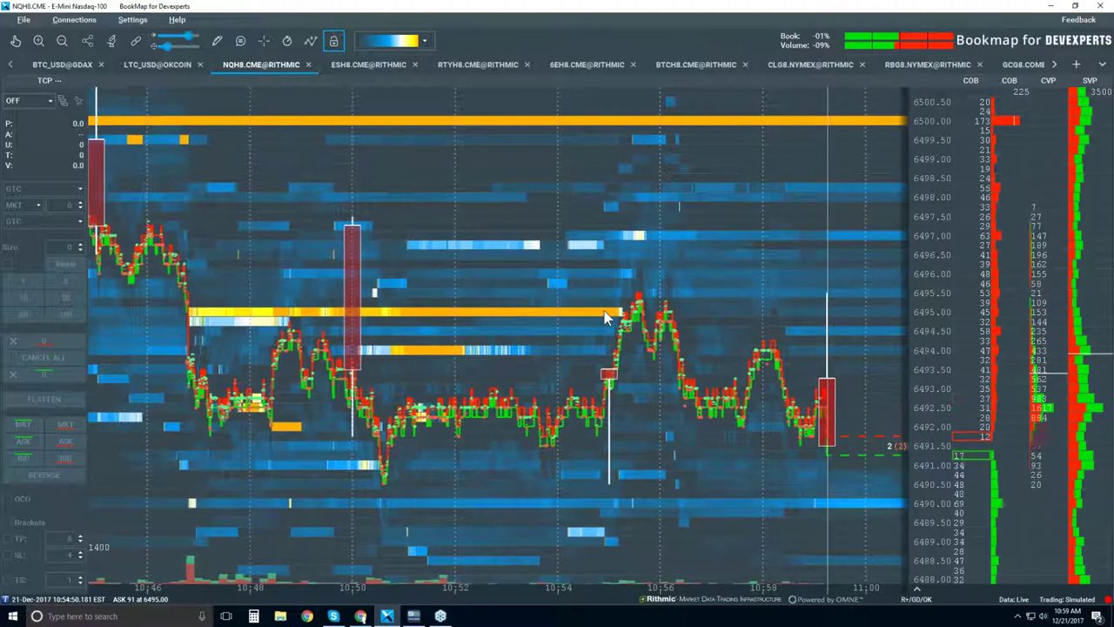
pyautogui.scroll(1, 604, 307)
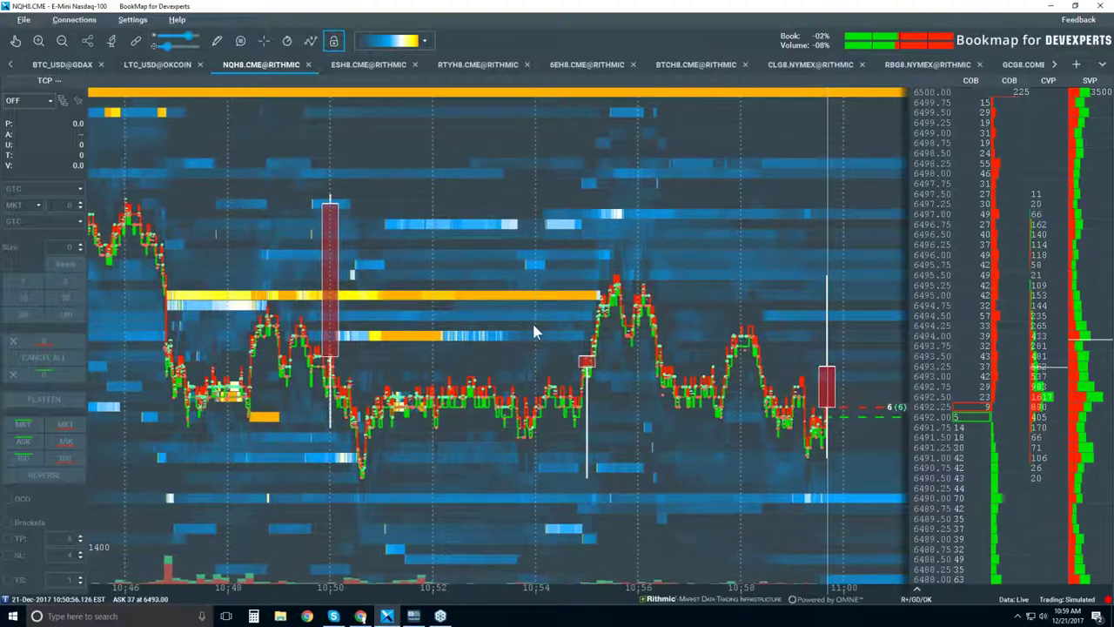
pyautogui.scroll(-3, 567, 324)
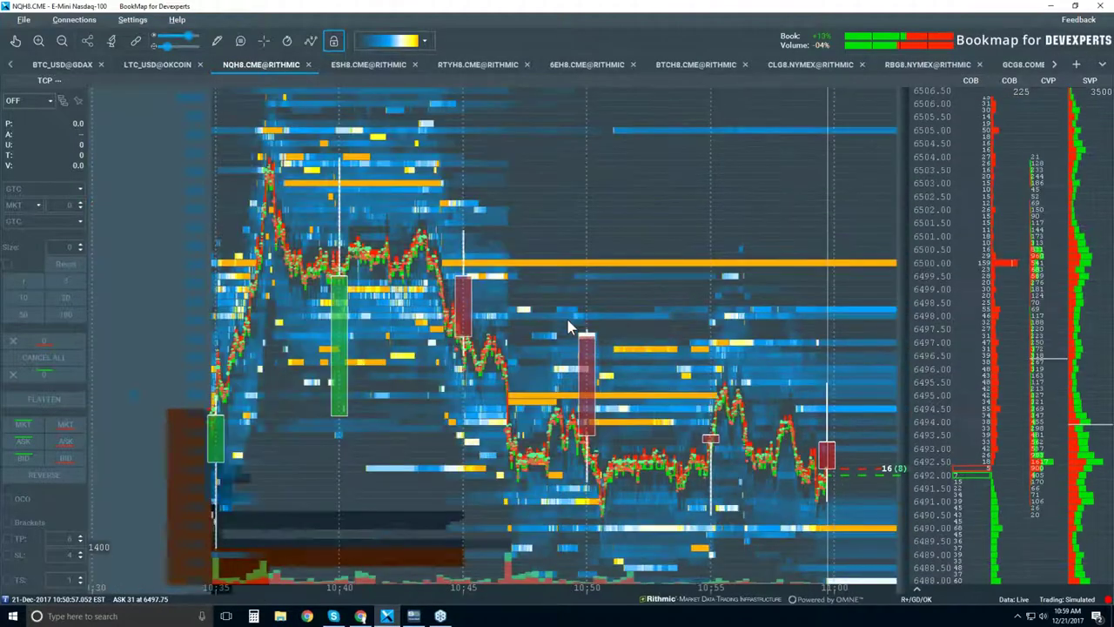
pyautogui.scroll(-3, 638, 345)
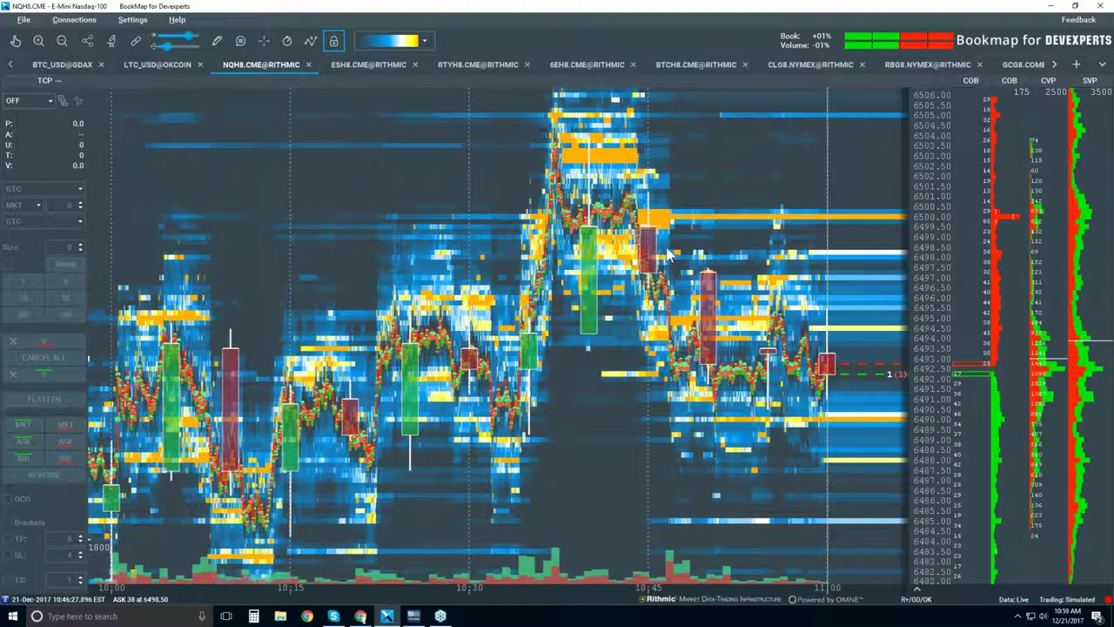
pyautogui.scroll(-2, 586, 263)
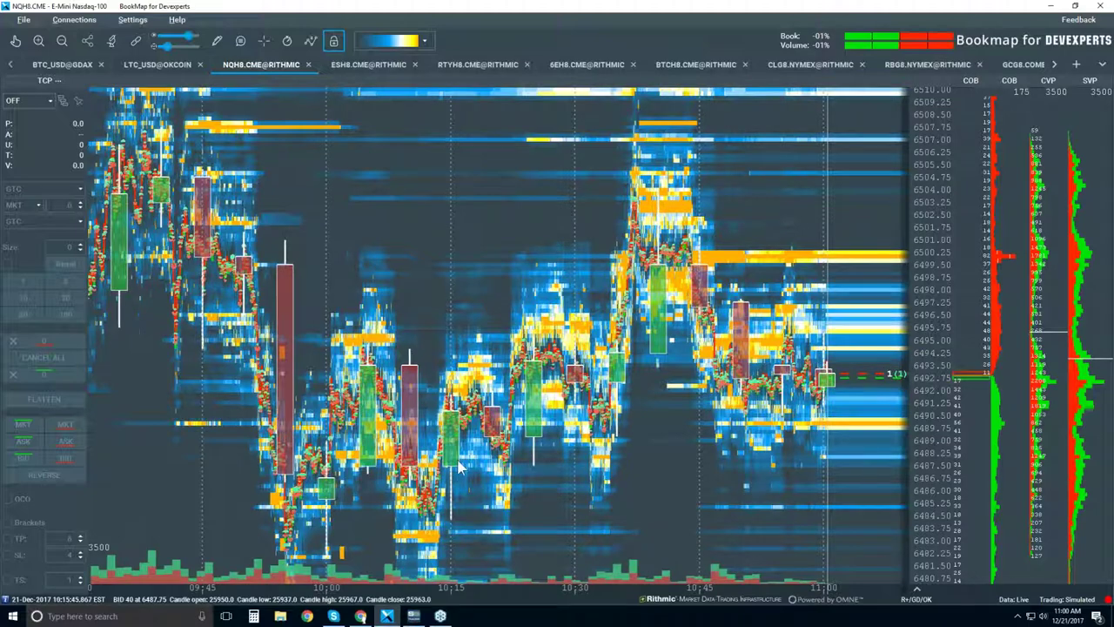
pyautogui.scroll(-3, 459, 468)
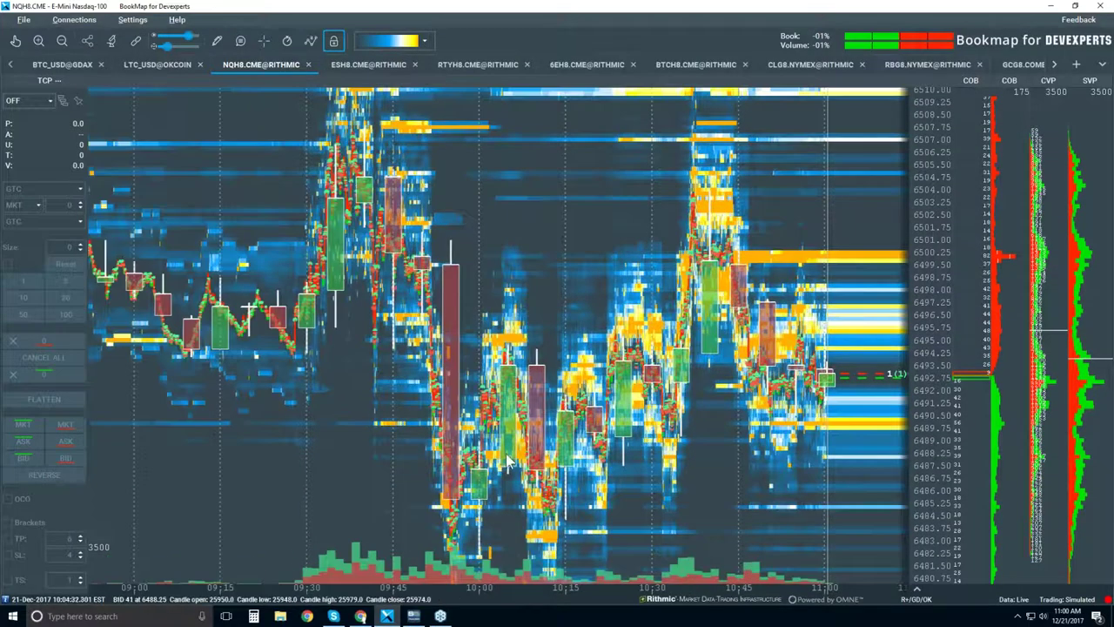